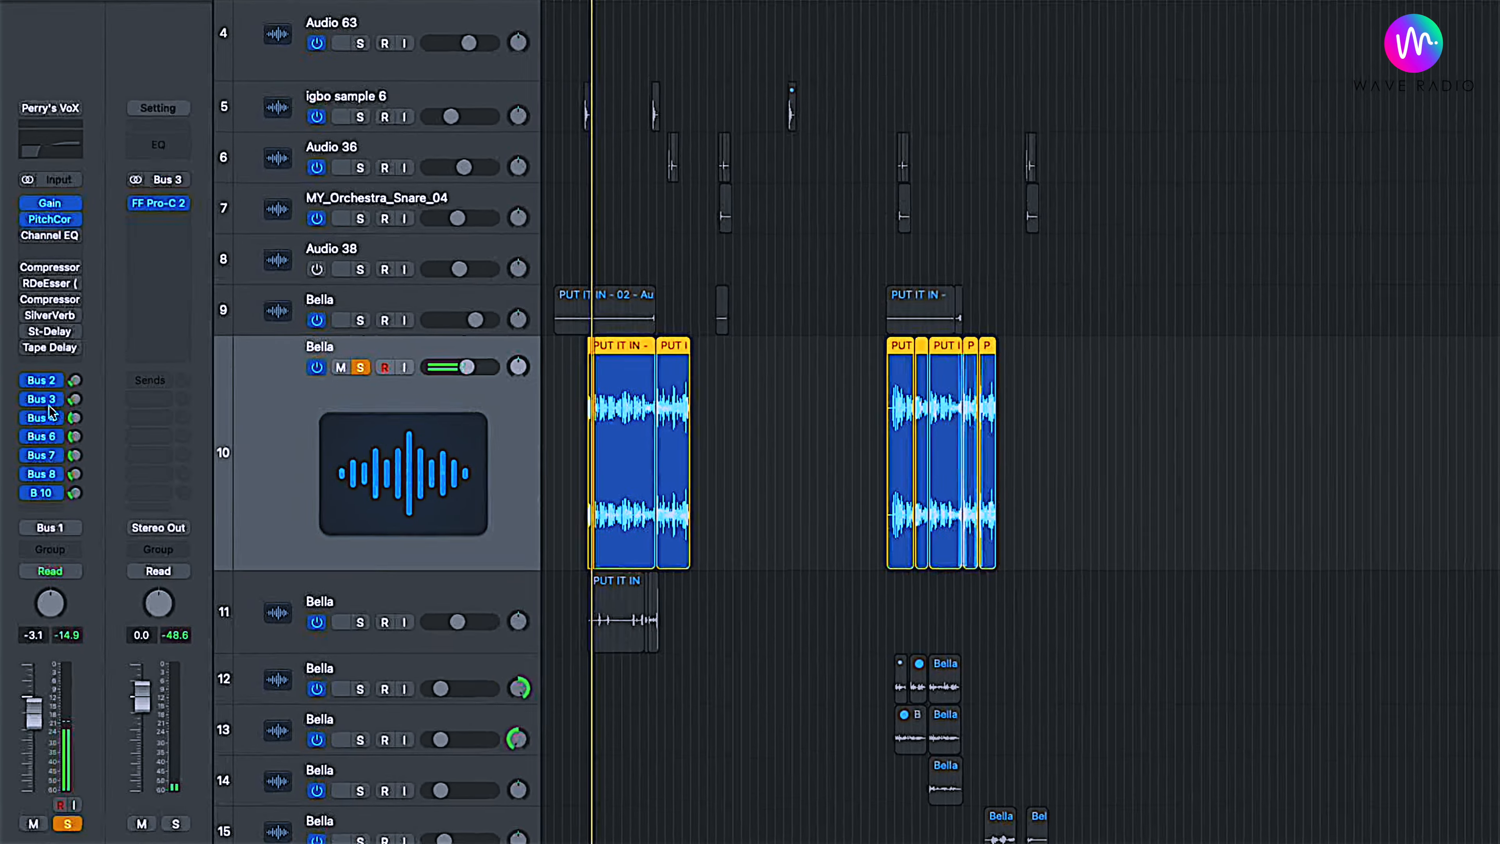
Check the routing of the soloed Bella vocal's Bus 3 send and compare the vocal alone with the full mix
left_click(45, 399)
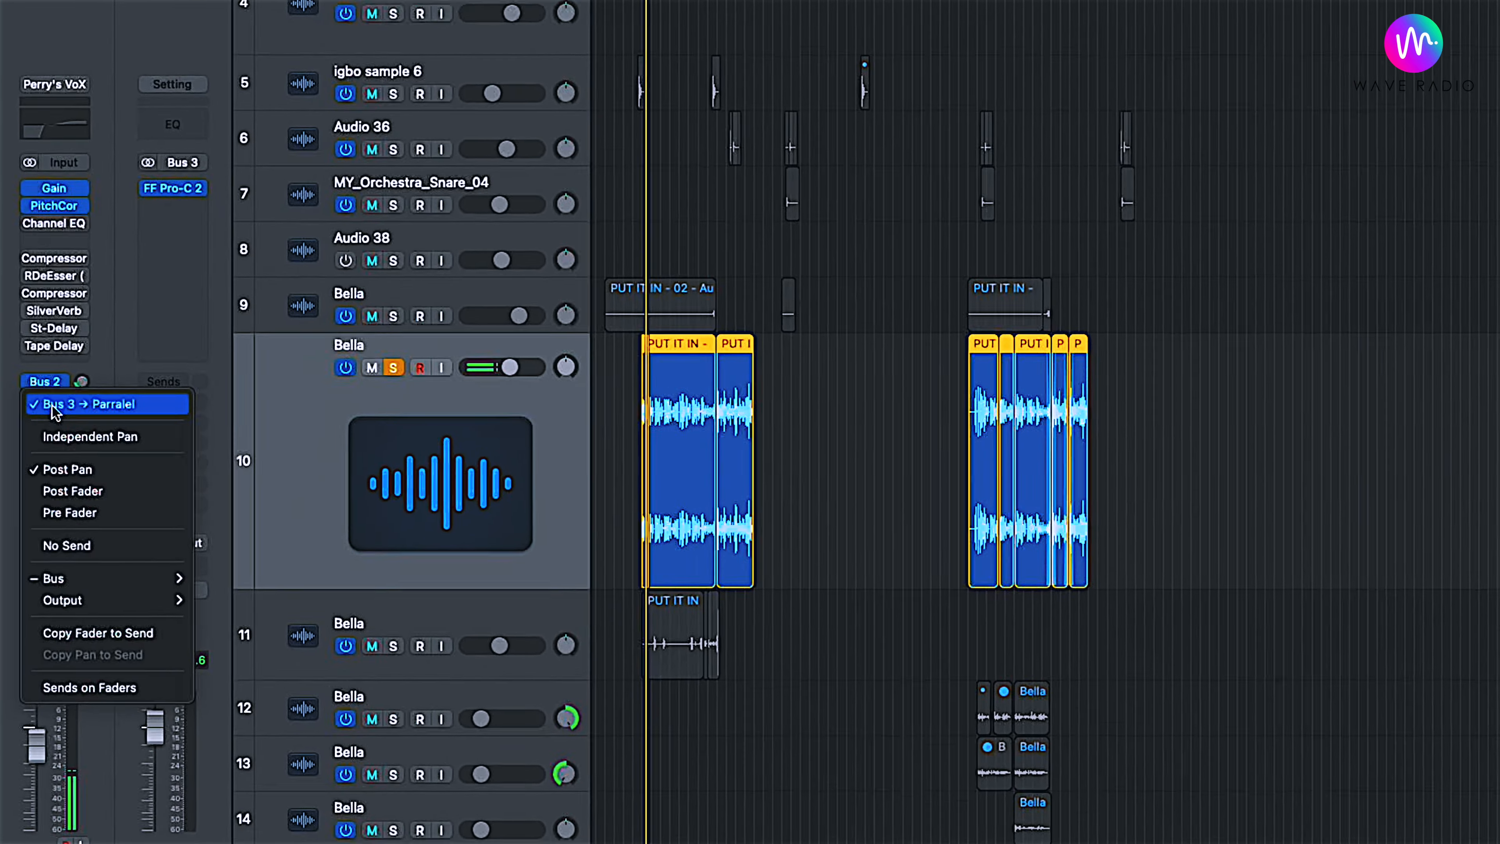
left_click(53, 408)
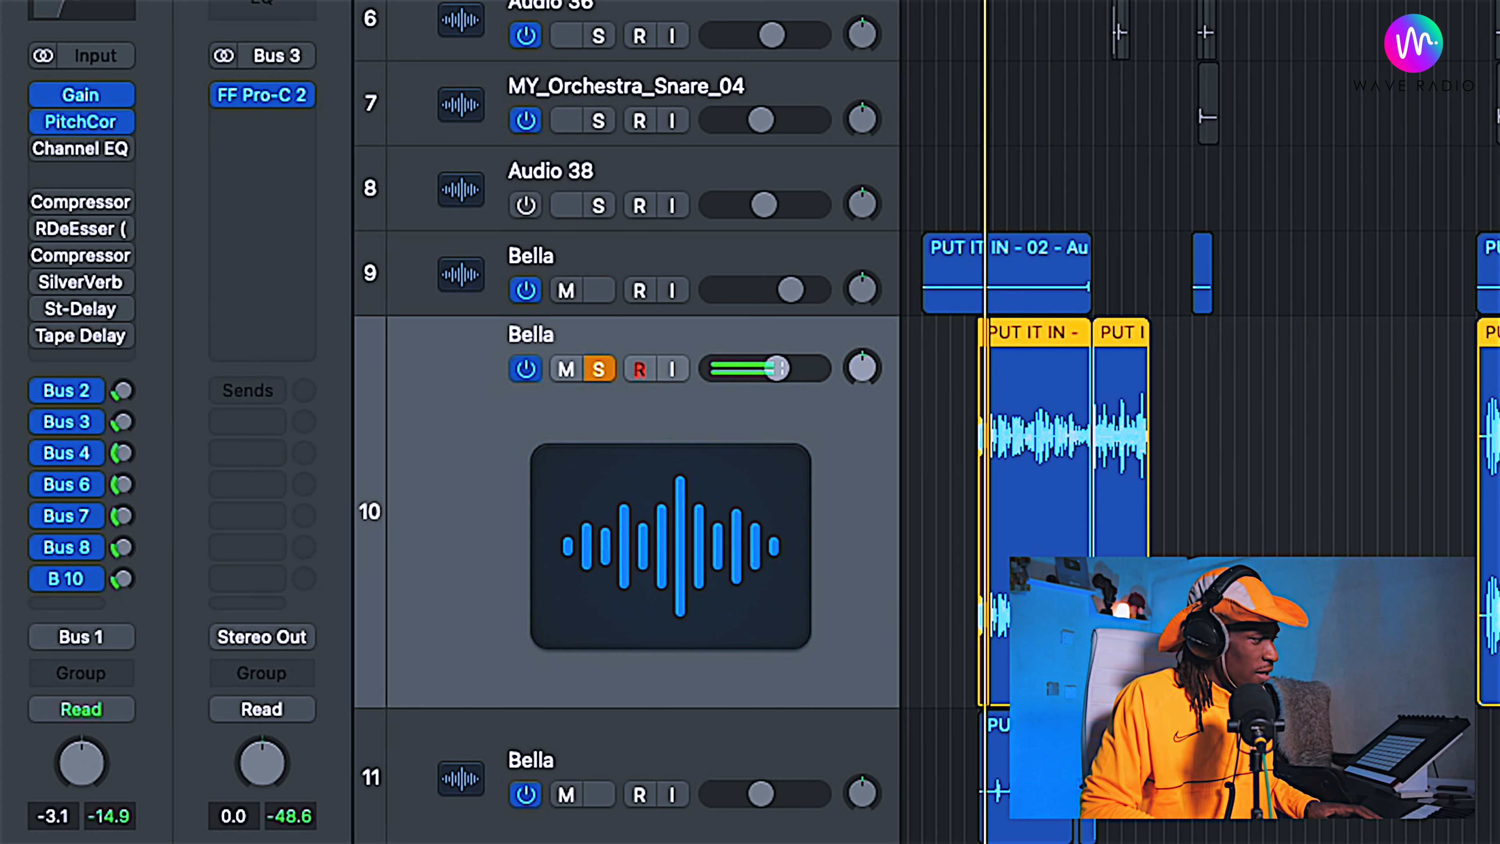
key("s")
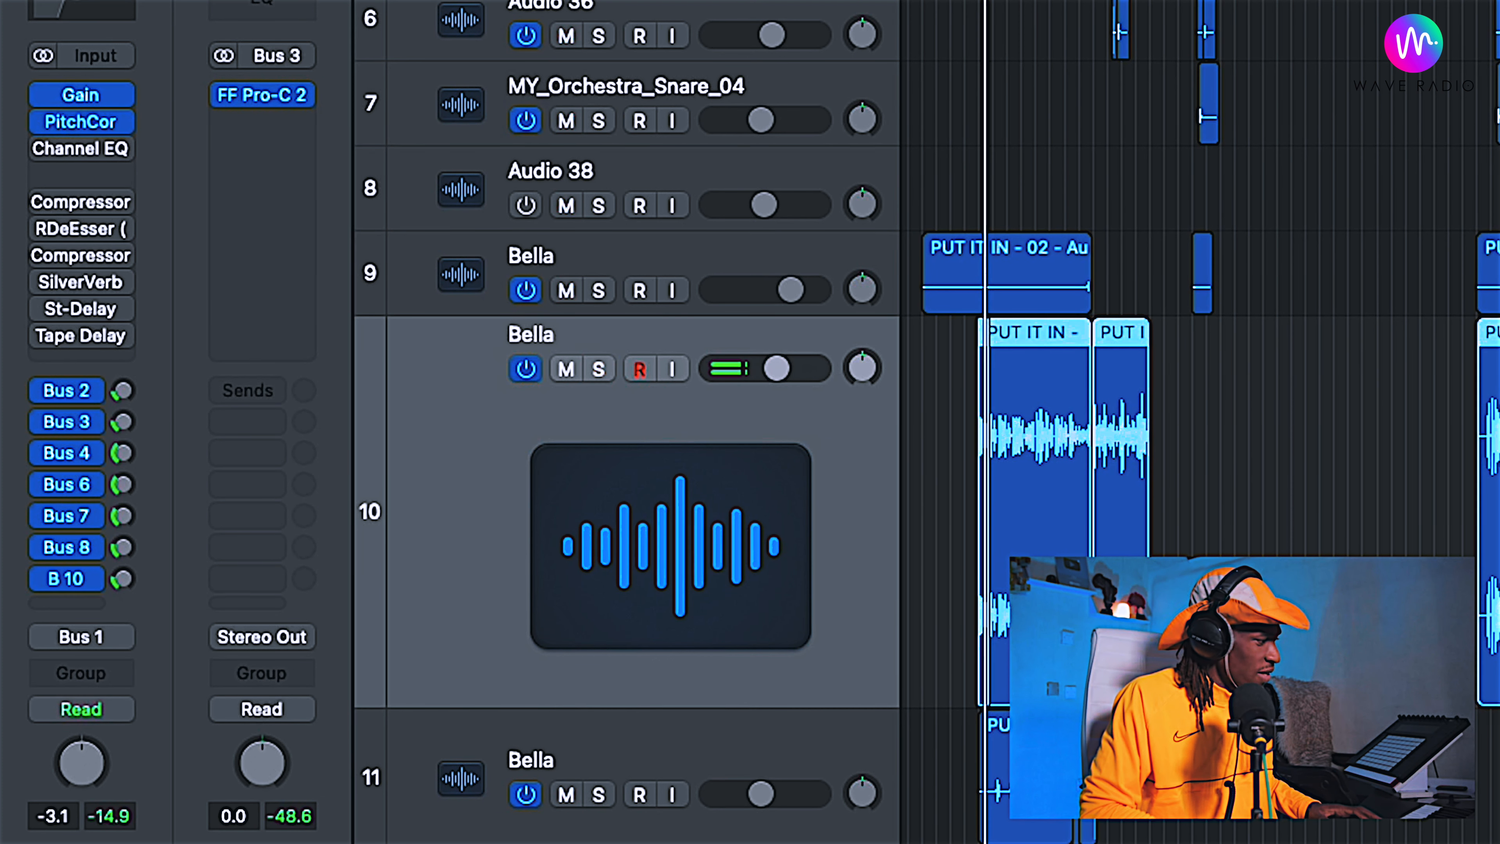
key("s")
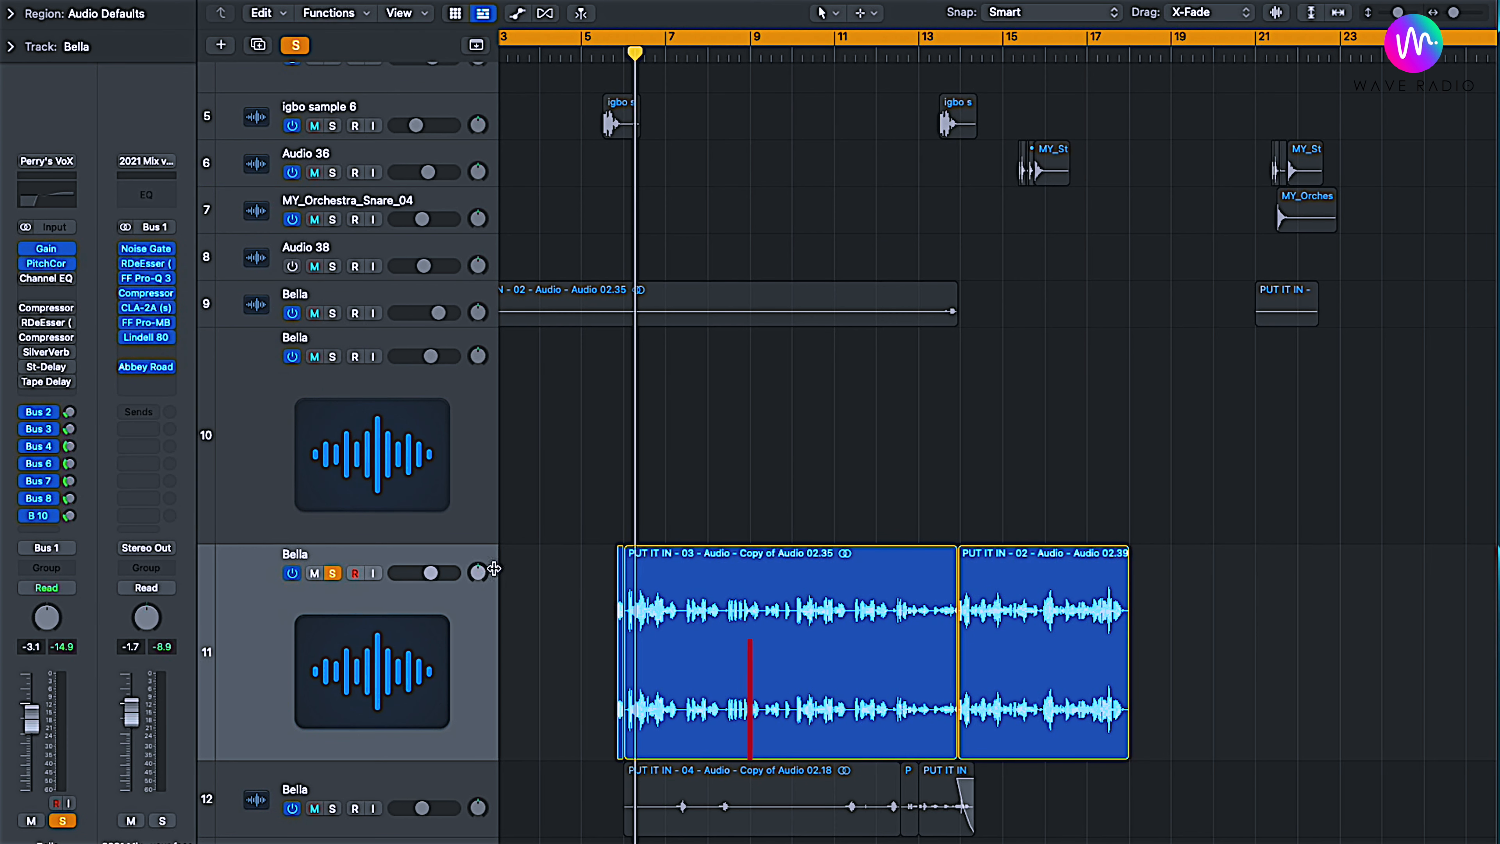
Select the empty Bella track 10, solo it, and take the Bella vocal on track 11 out of solo
left_click(427, 491)
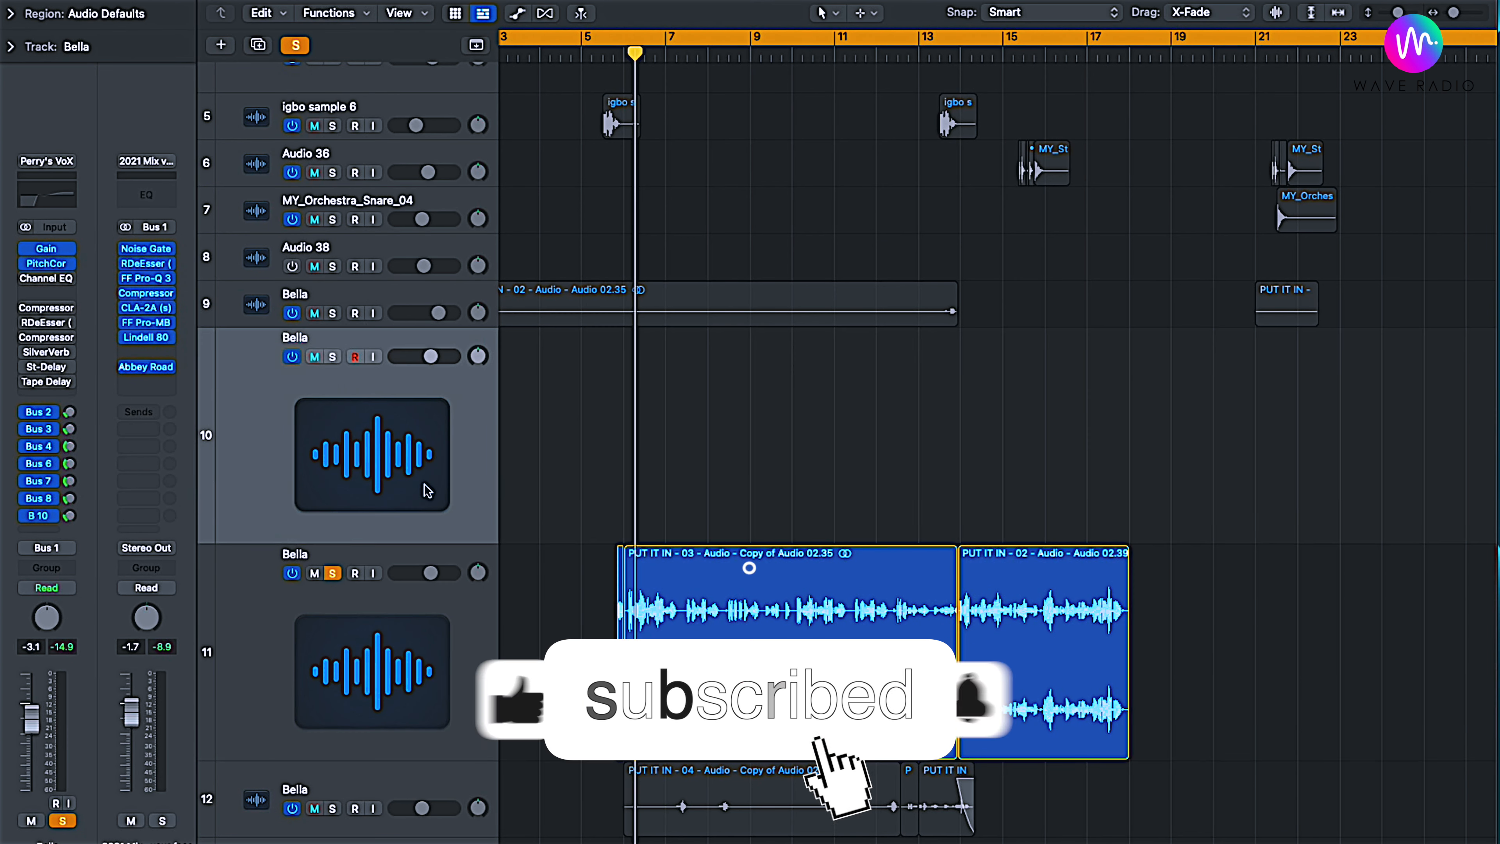
left_click(355, 356)
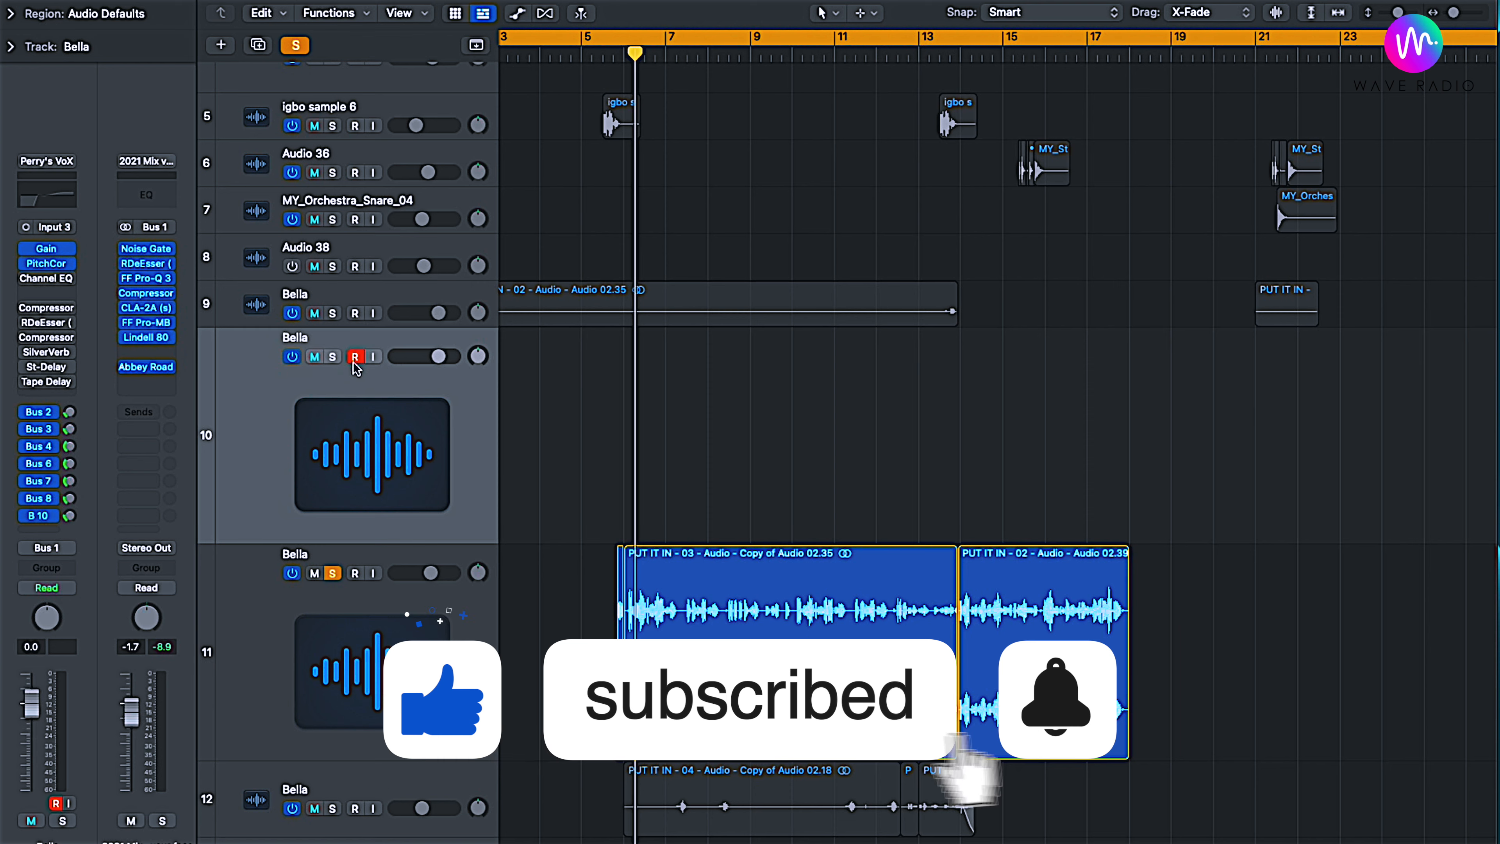
left_click(355, 356)
left_click(332, 356)
left_click(334, 574)
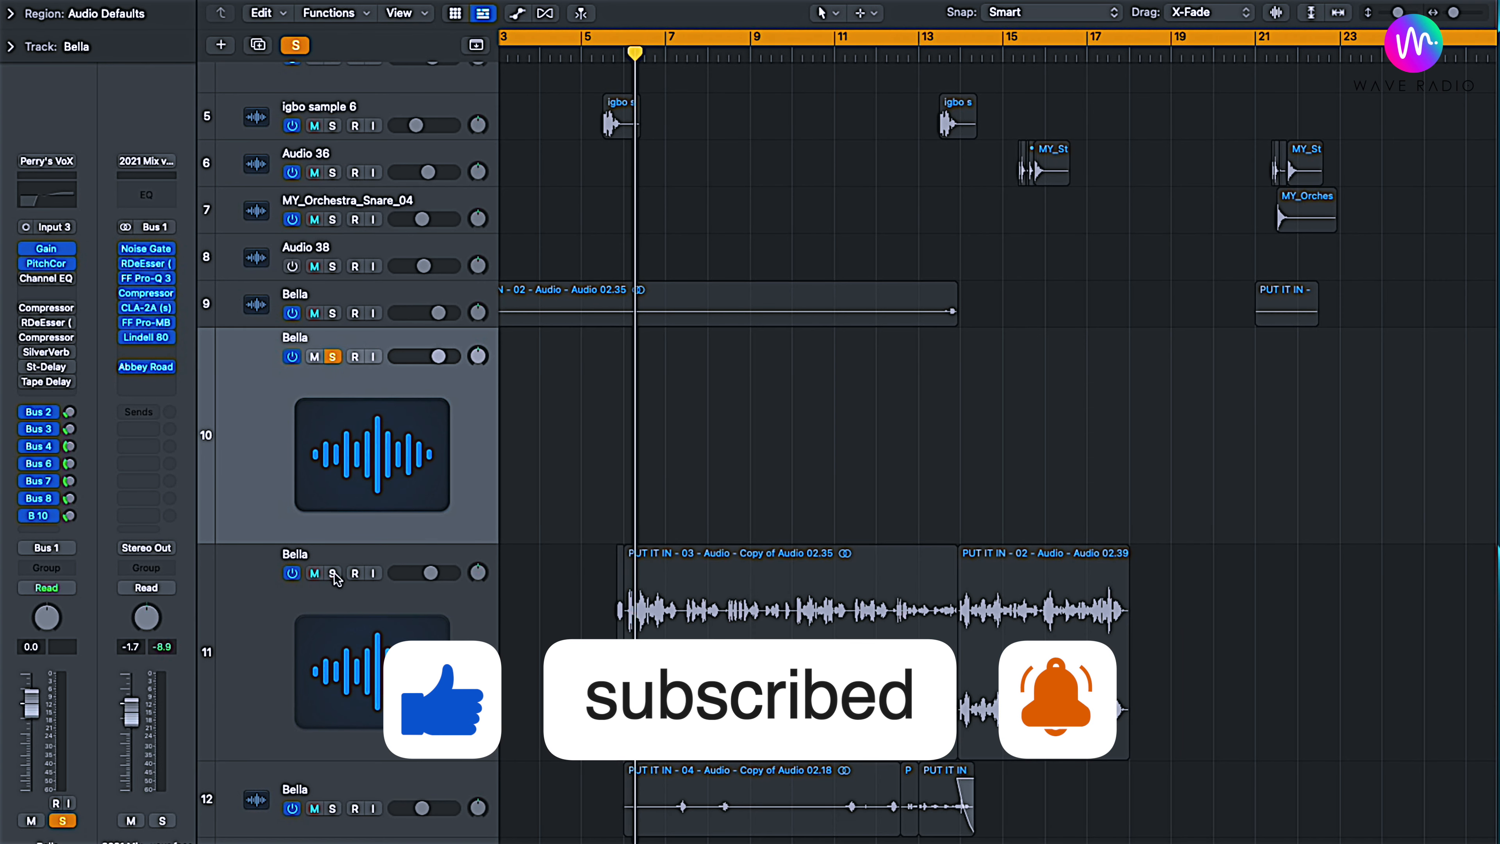
Arm track 10 and record a vocal take from just before bar 6 to about bar 12
left_click(355, 356)
key("r")
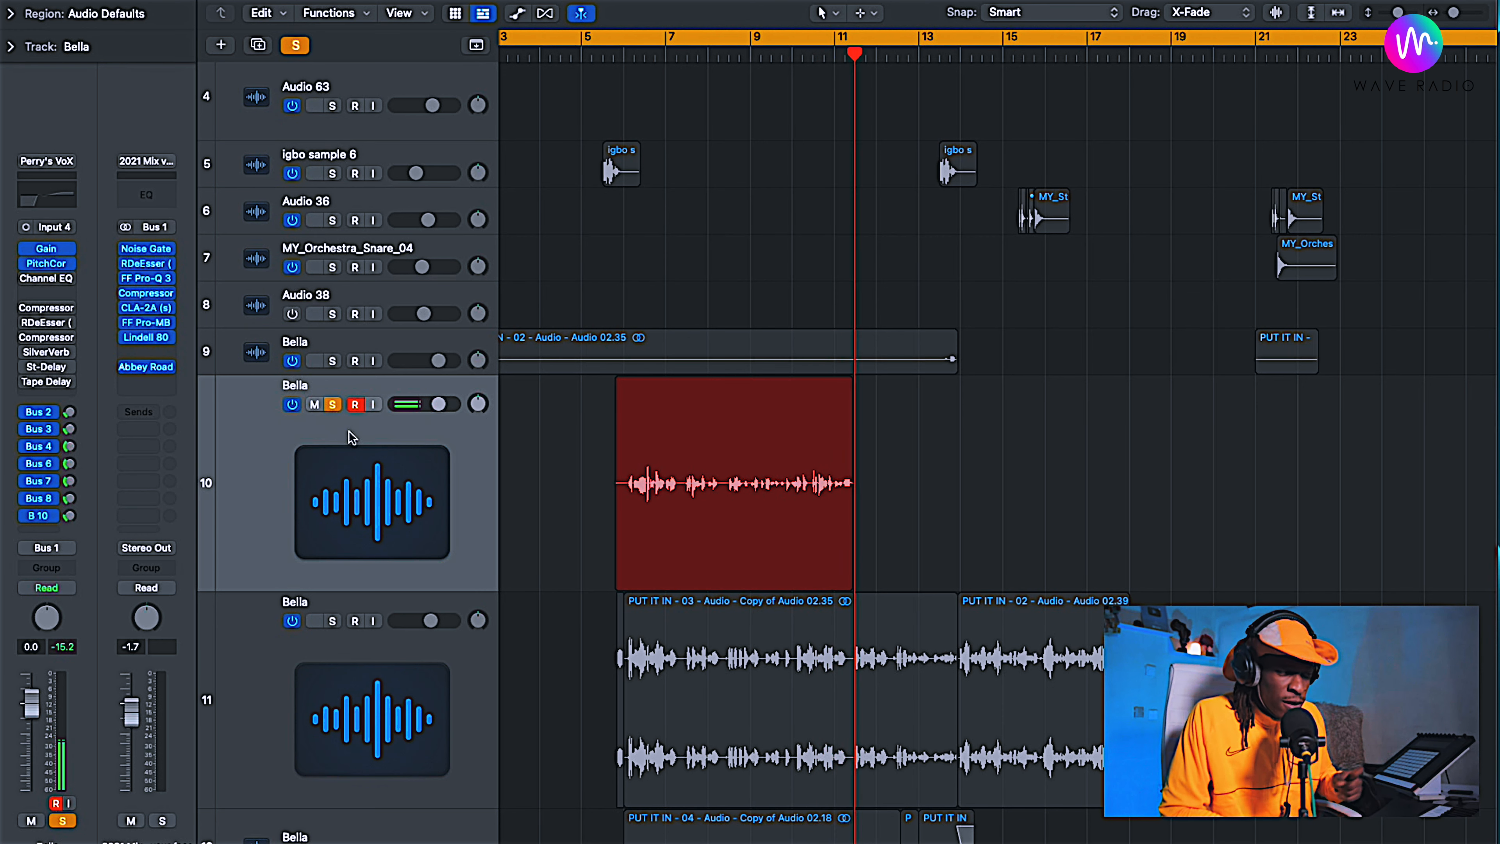
key("space")
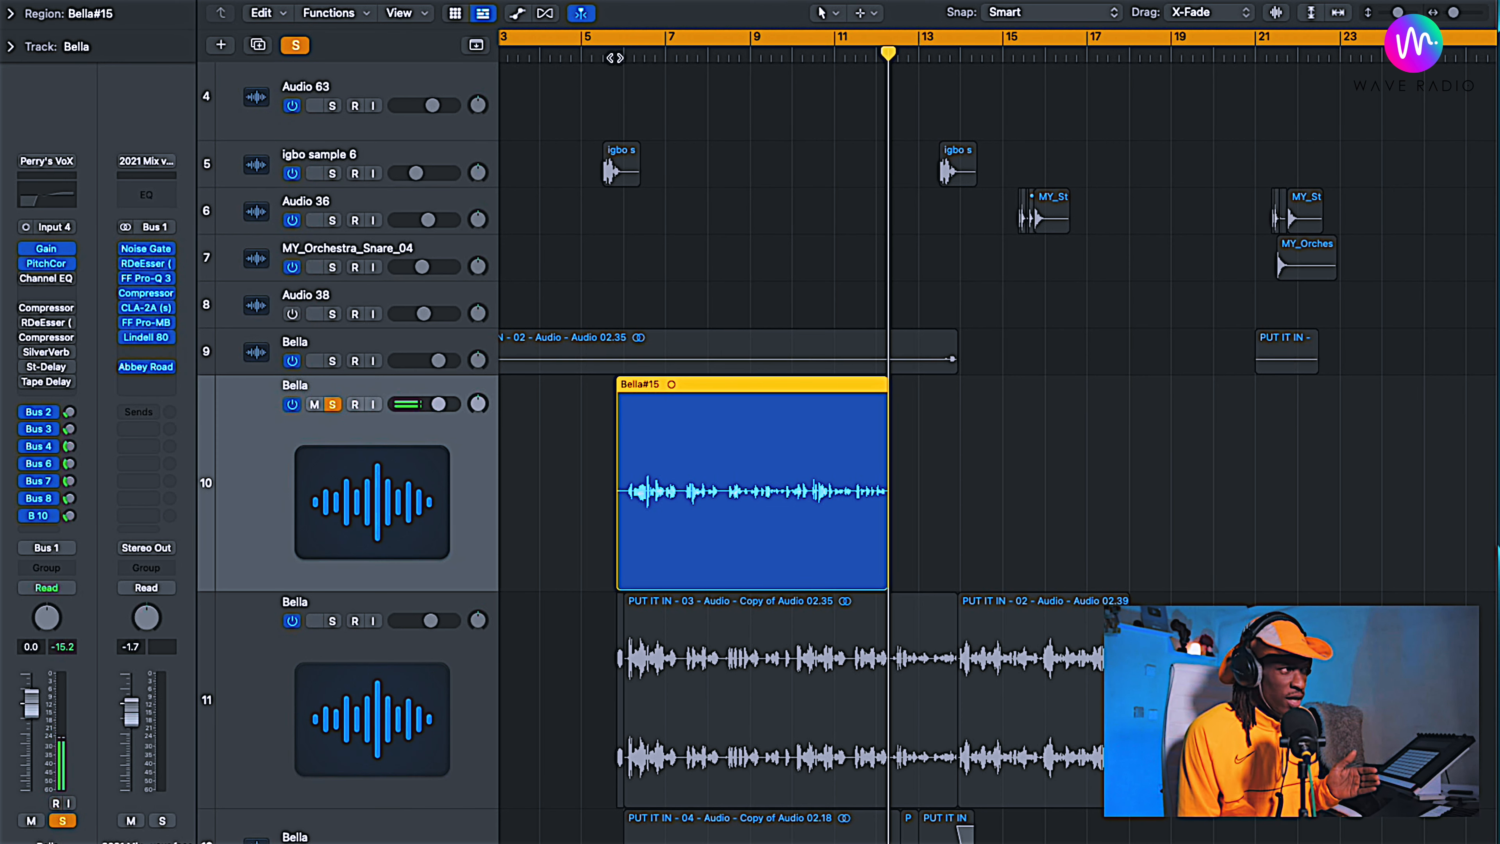
Play back the new take from its start and review the Pitch Correction settings on its track
left_click(614, 58)
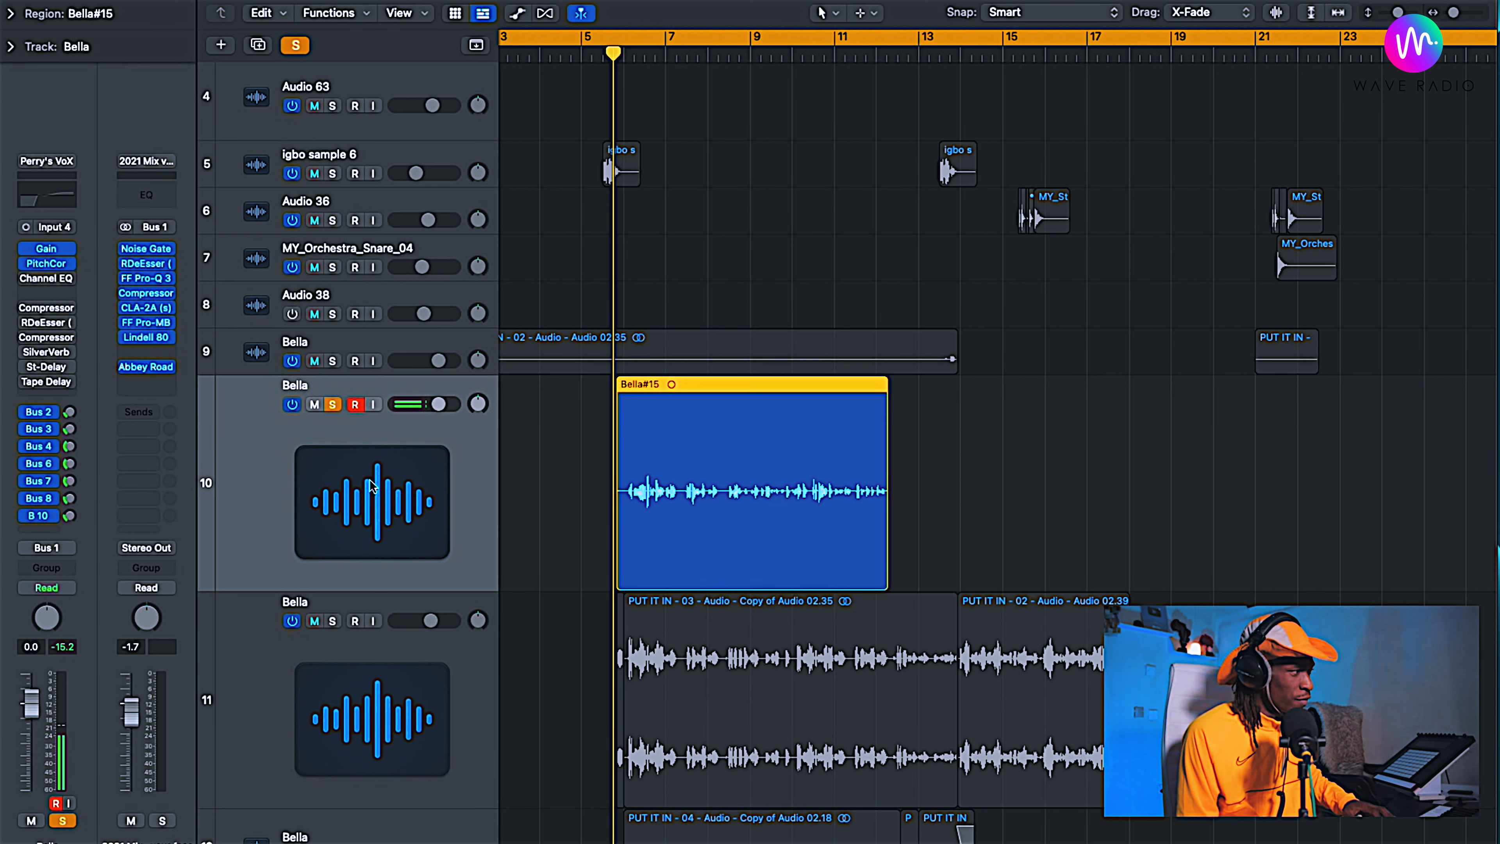
key("space")
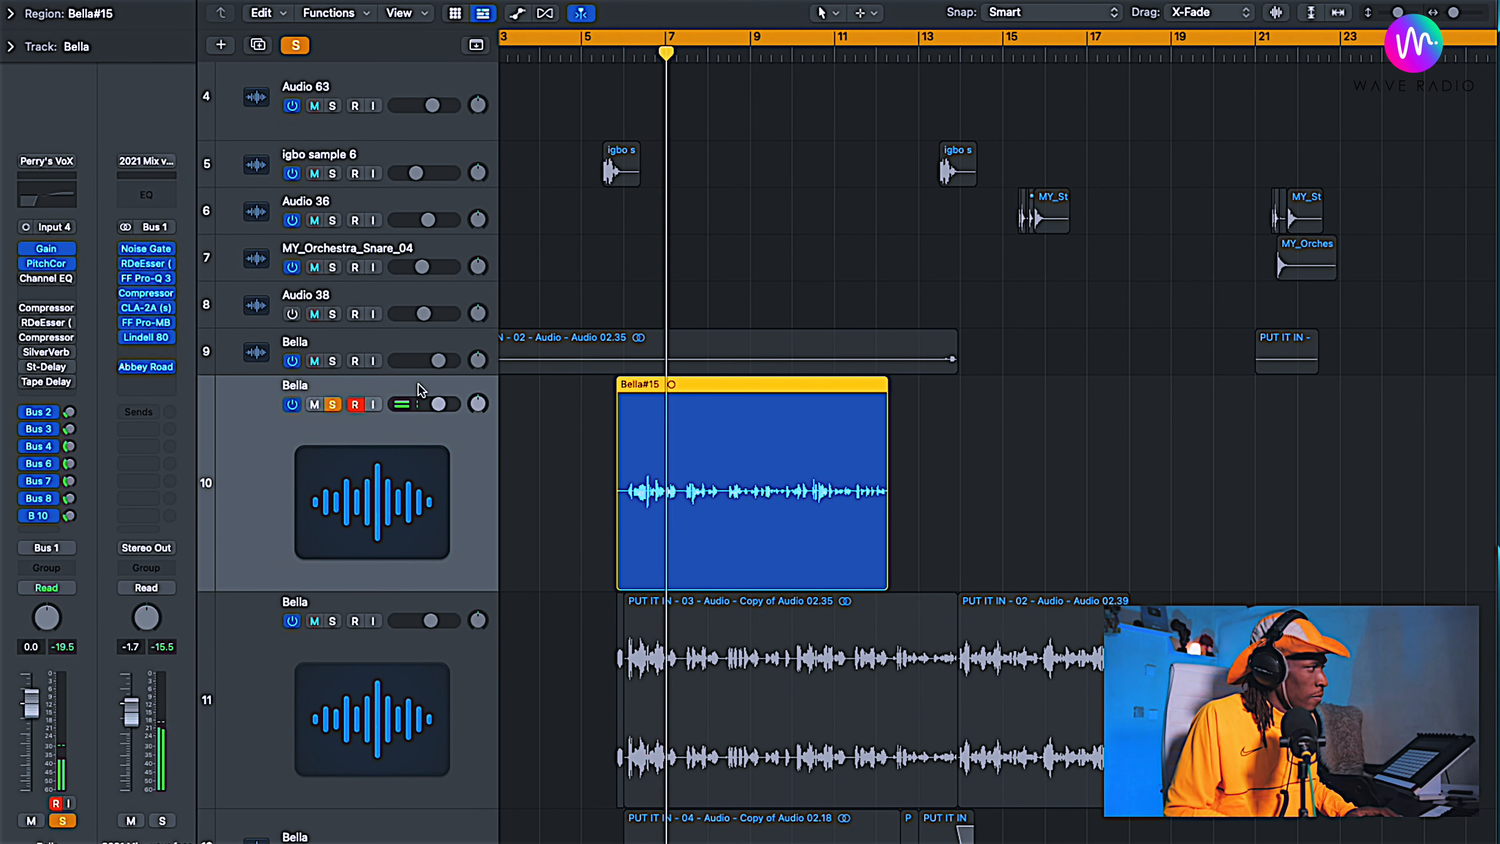
left_click(47, 264)
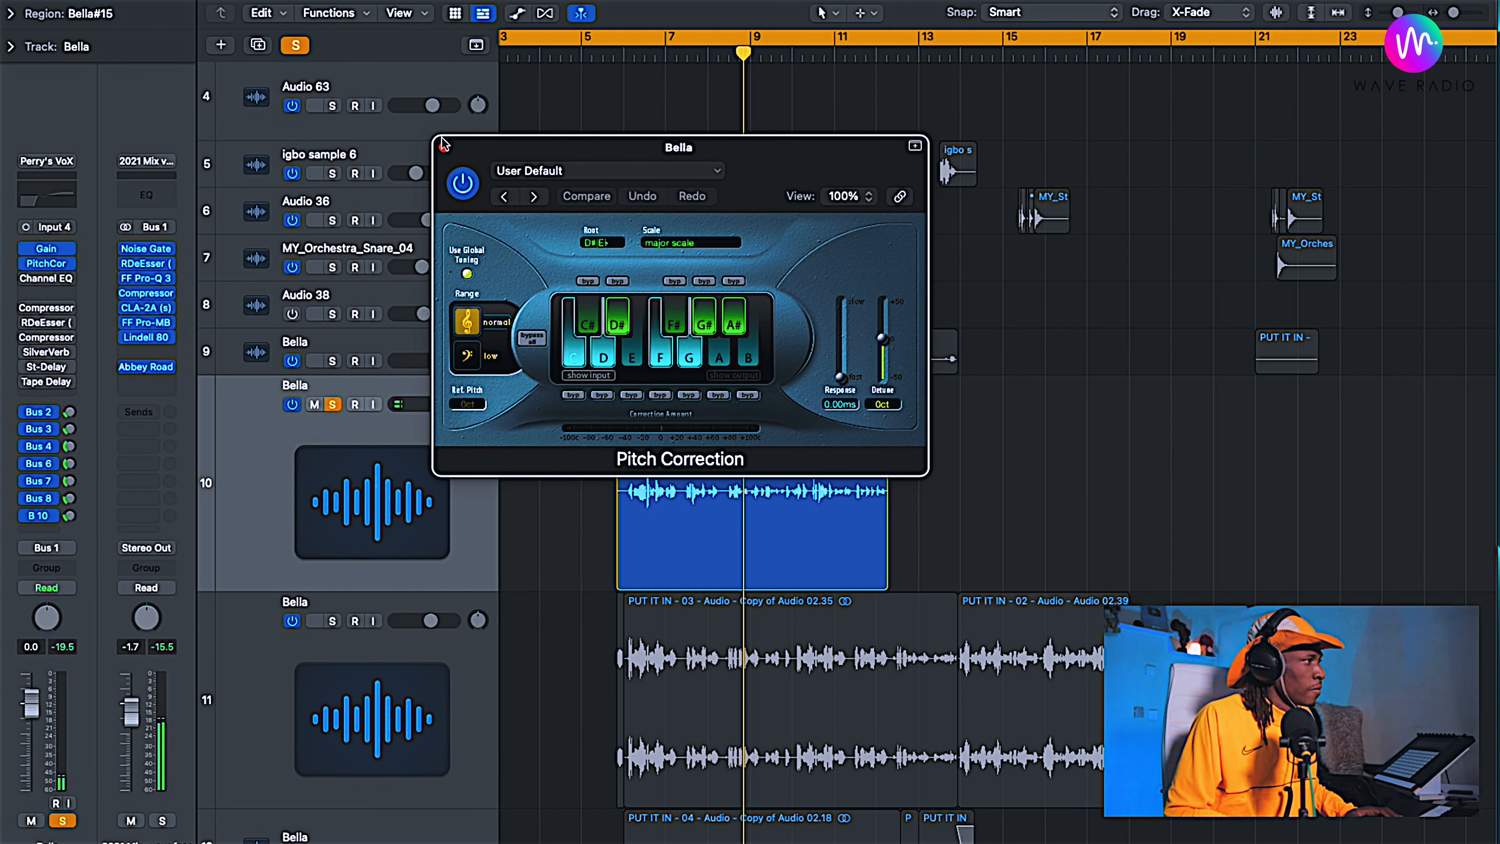
left_click(444, 147)
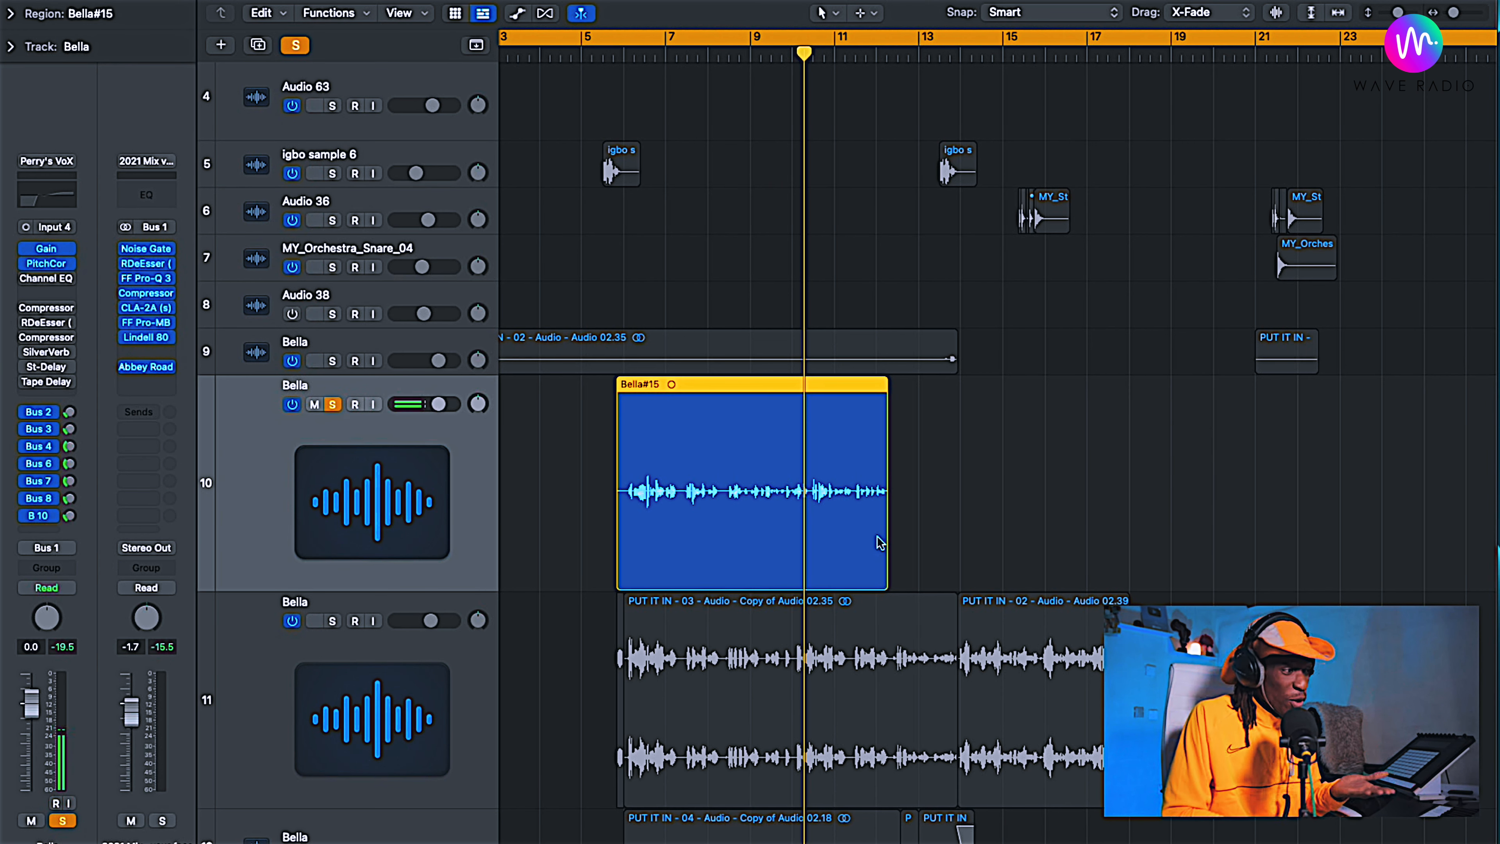
Select the new take, play it, and adjust the level of track 10's active Bus 10 send
left_click(907, 535)
left_click(834, 546)
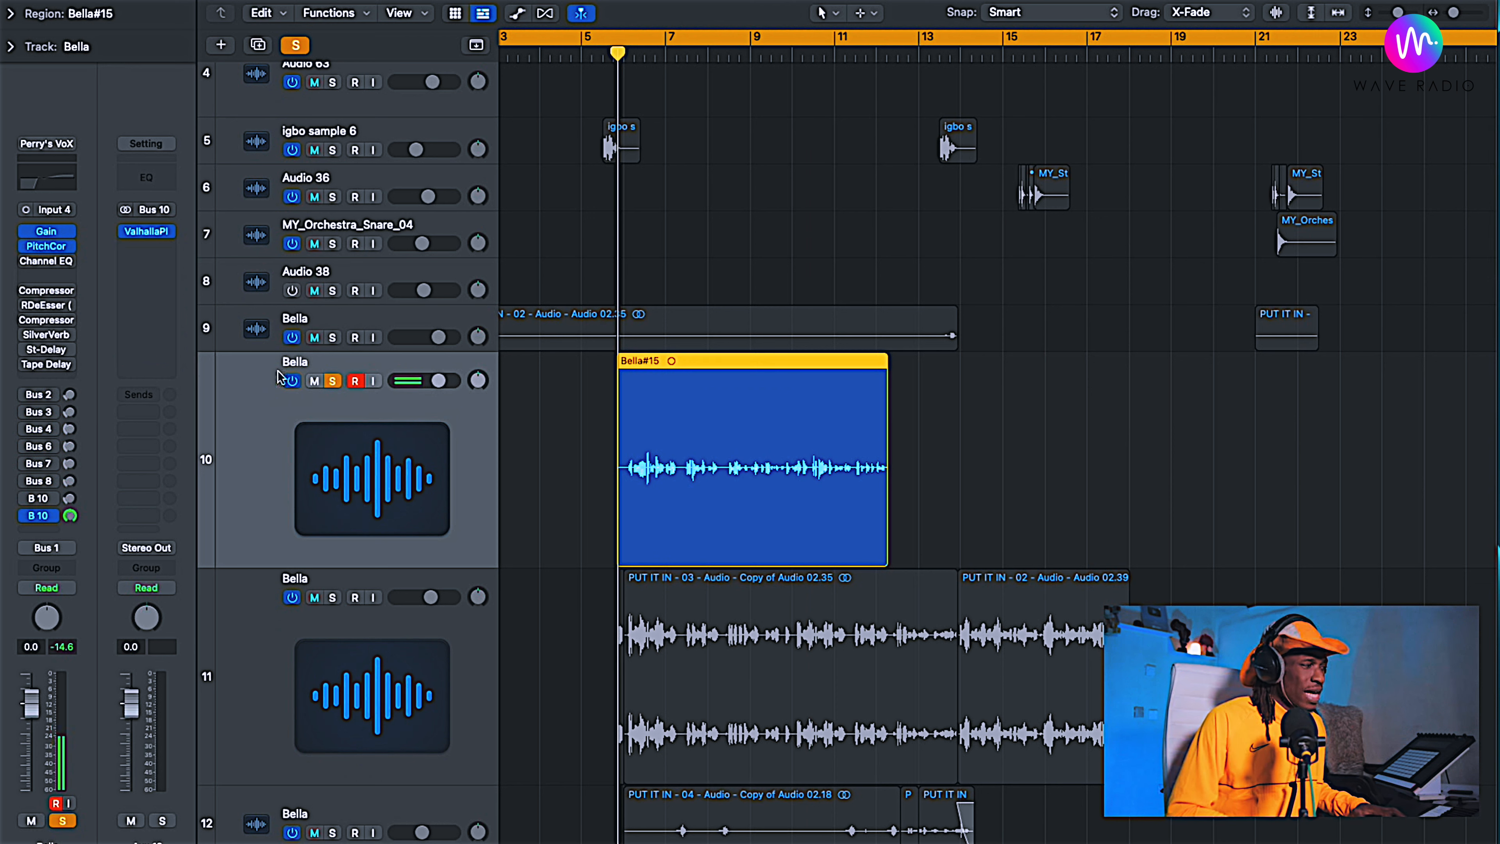
key("space")
left_click_drag(68, 514, 67, 525)
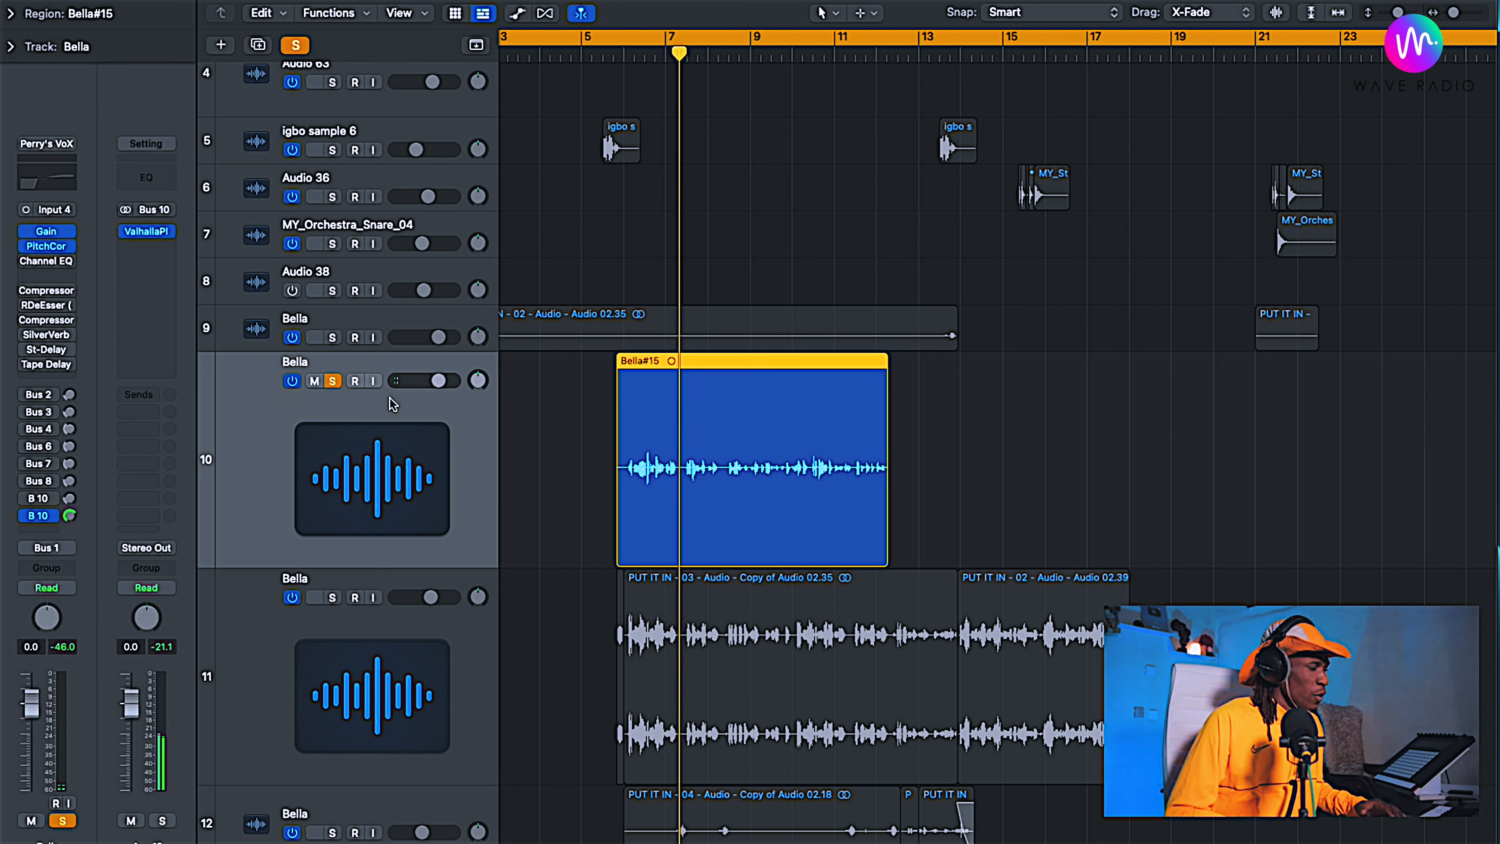
Review the ValhallaPlate reverb on the Bus 10 aux and insert a stereo Compressor after it
left_click(154, 231)
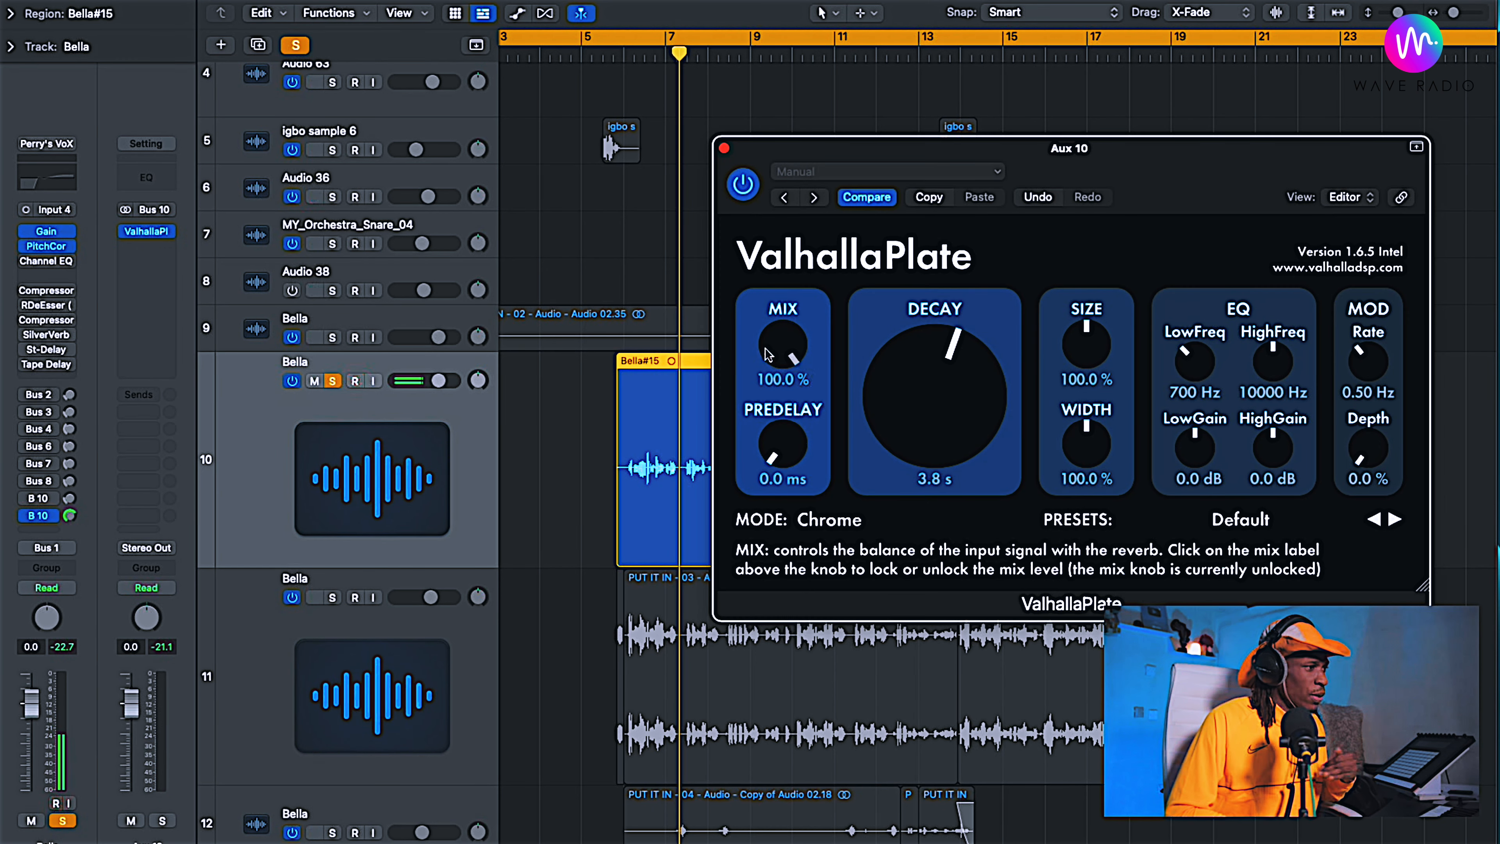
left_click(724, 148)
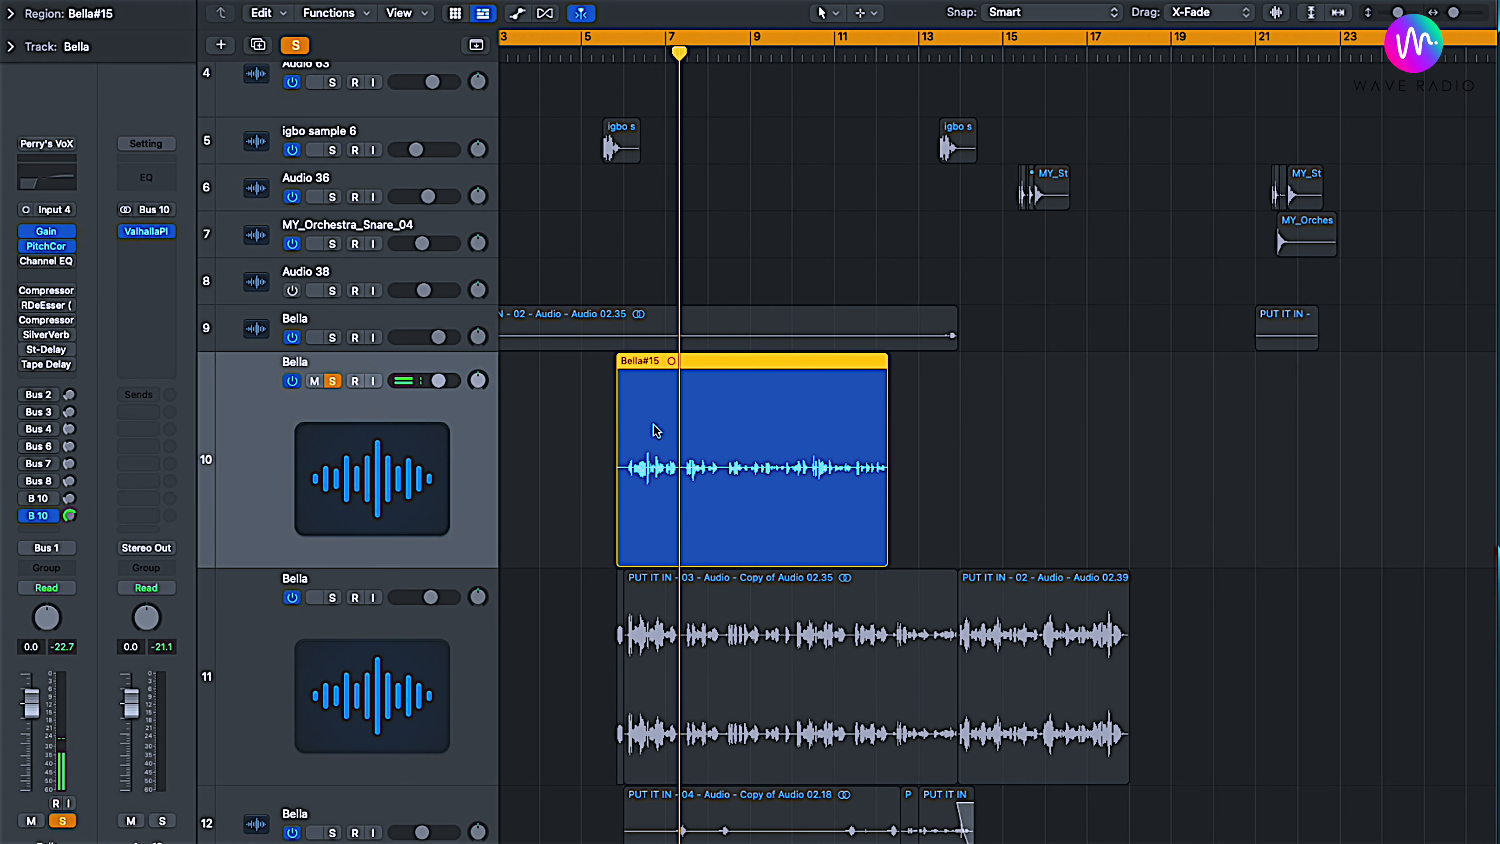
left_click(152, 253)
mouse_move(201, 437)
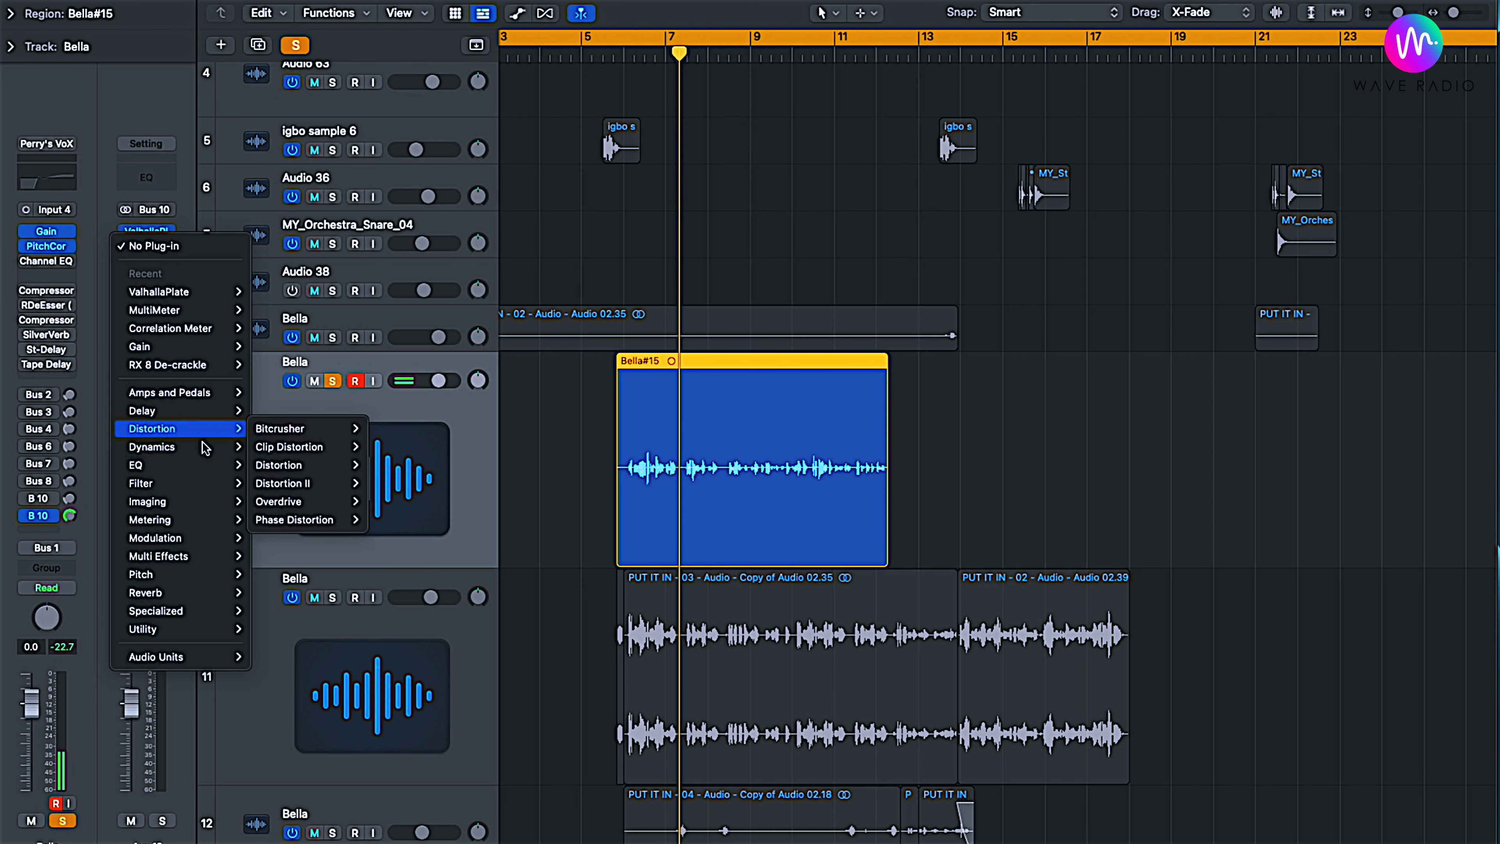
mouse_move(322, 469)
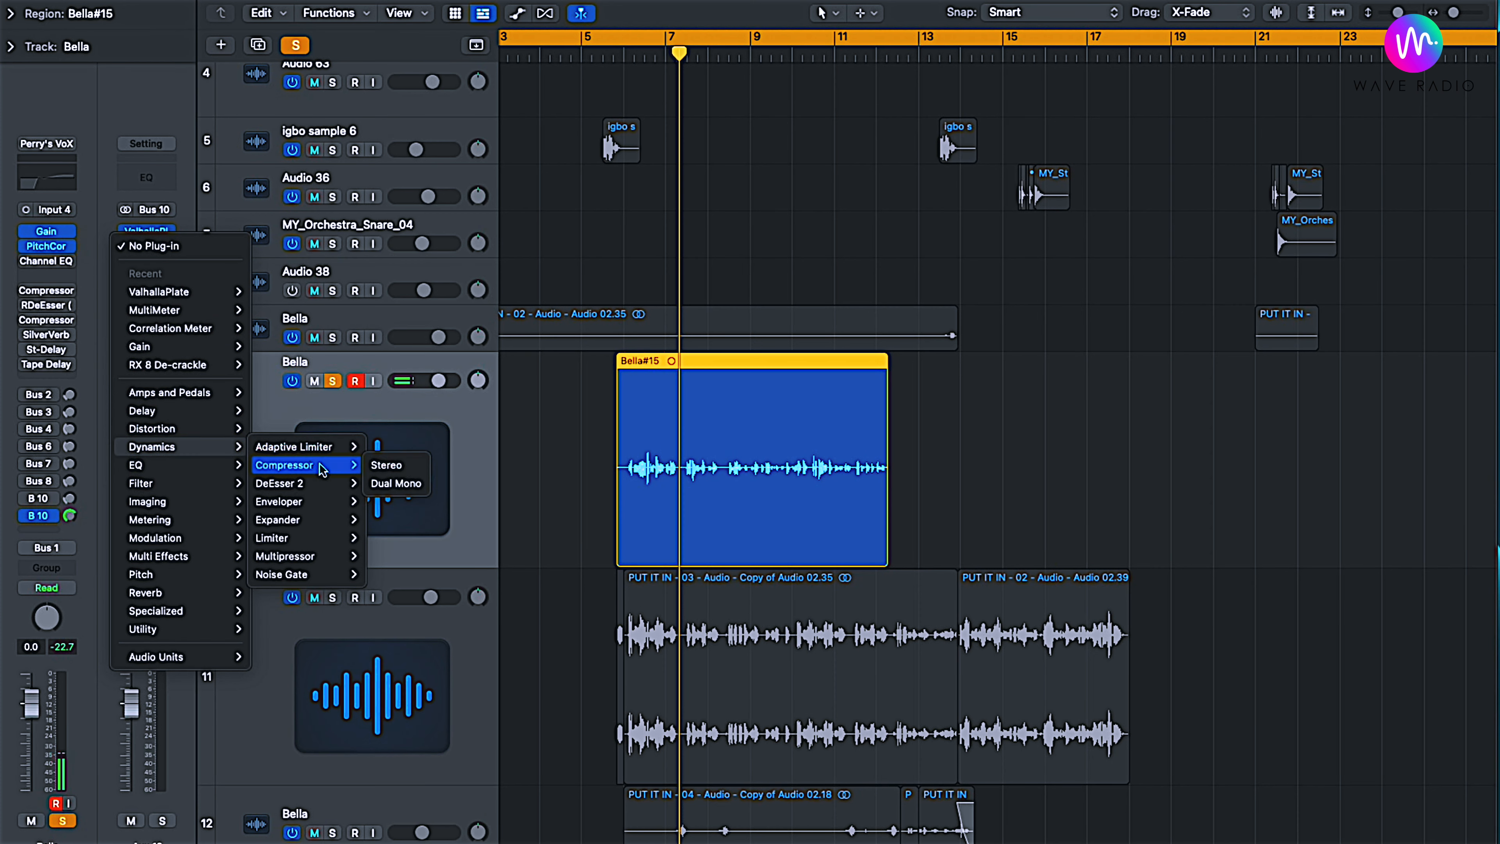
left_click(385, 466)
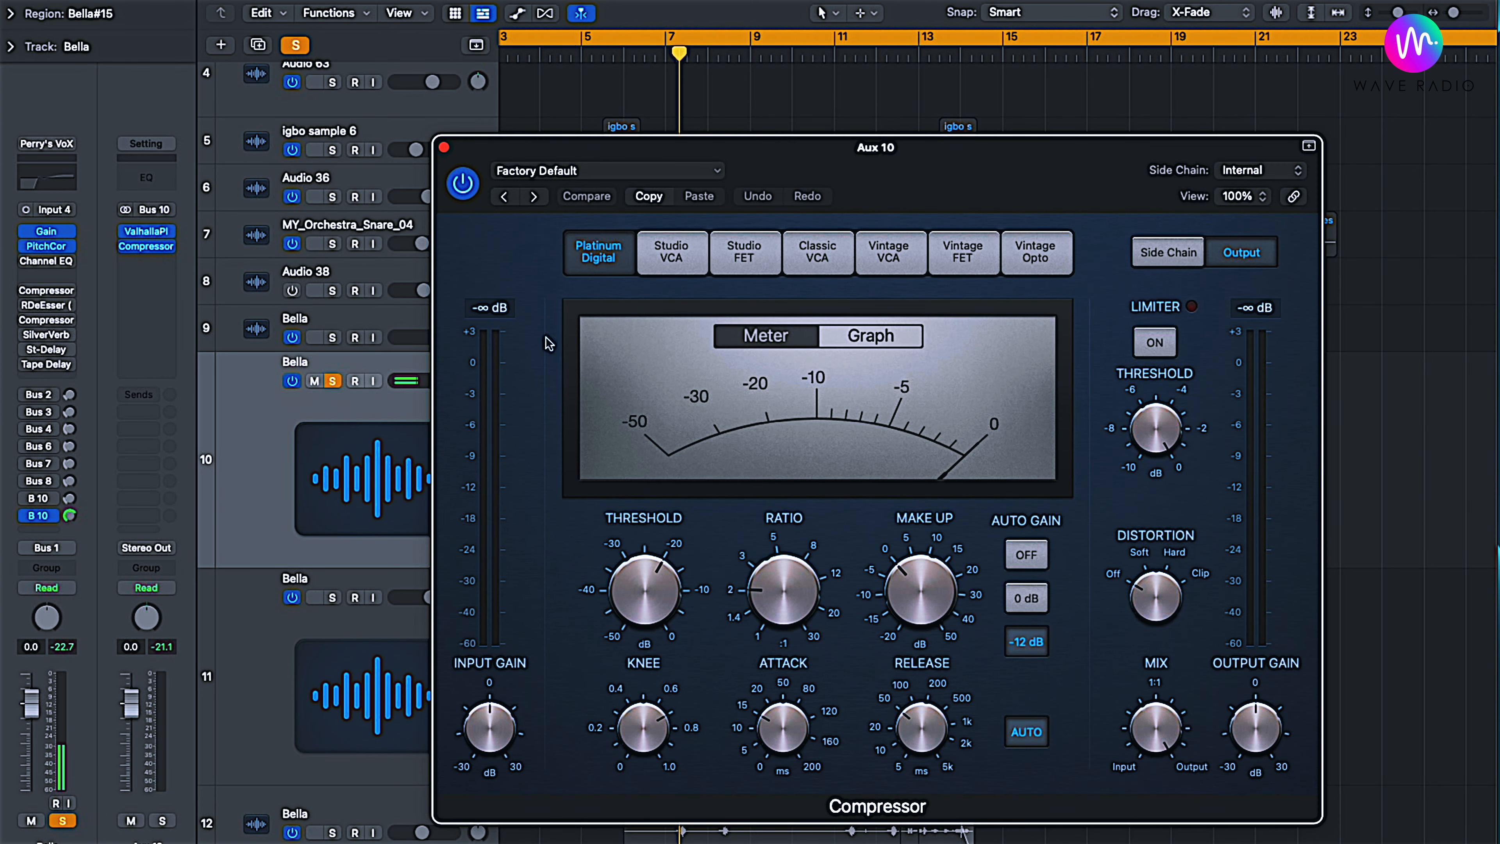
Rename the track 10 vocal "Krizbeatz Babab ooo" so it can be identified as a side-chain source
left_click(277, 403)
double_click(288, 362)
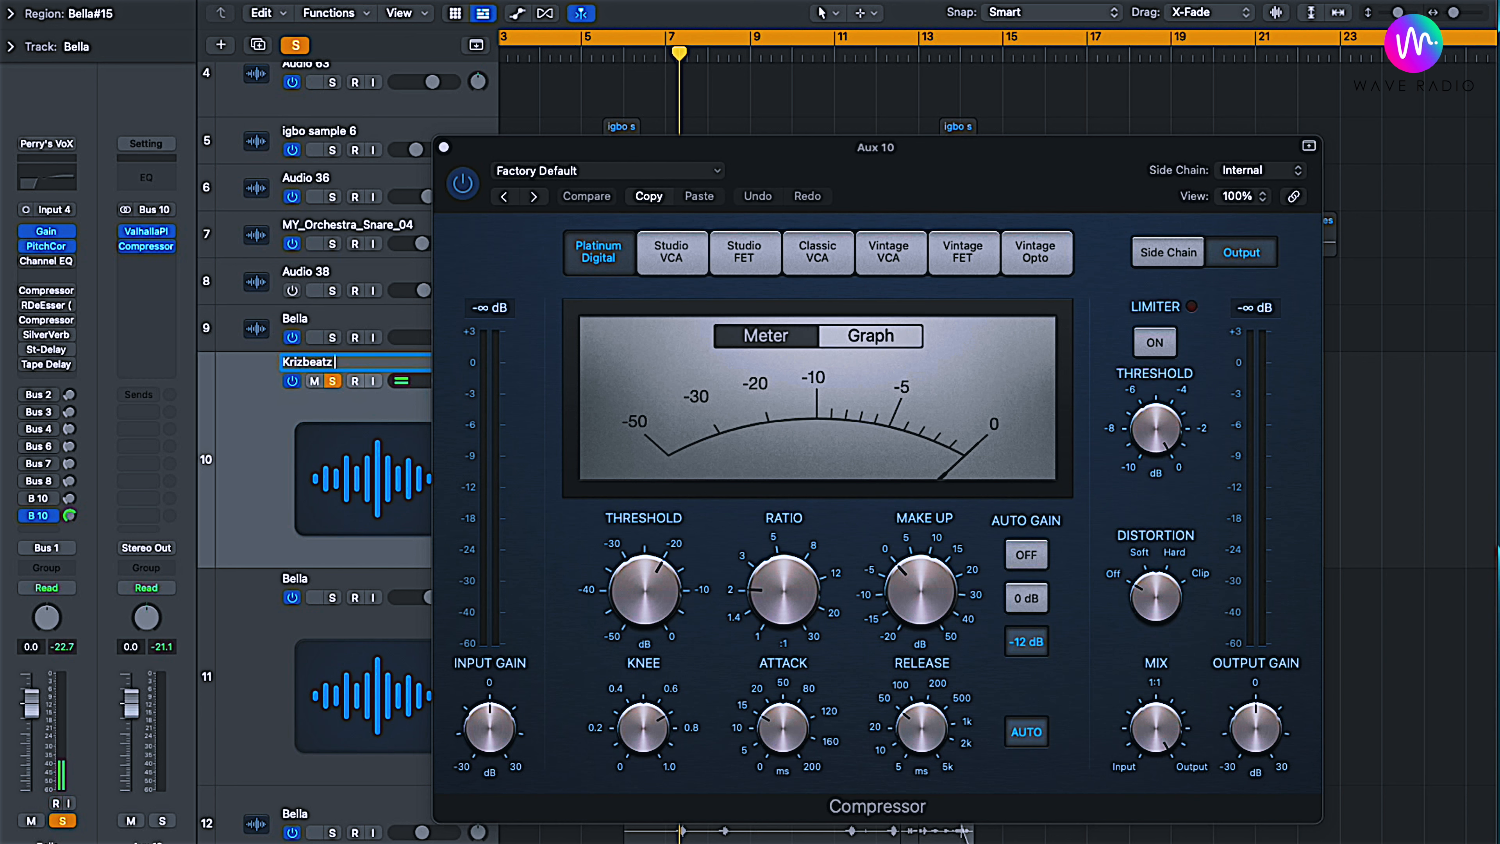
type("Krizbeatz Babab ooo")
key("Return")
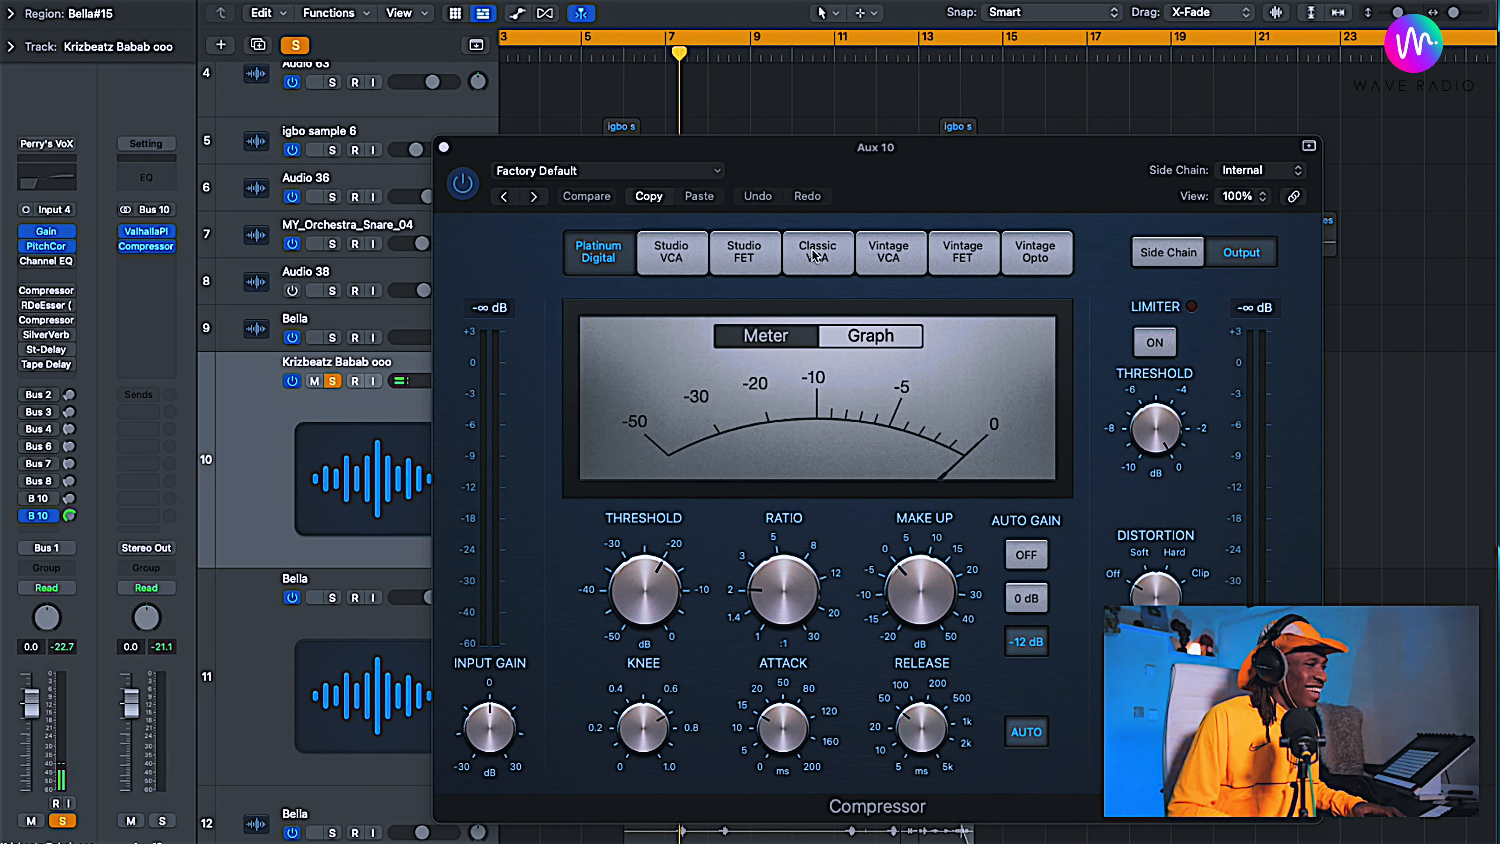
Set the side-chain source of the reverb aux's Compressor to Audio 4
left_click(1258, 175)
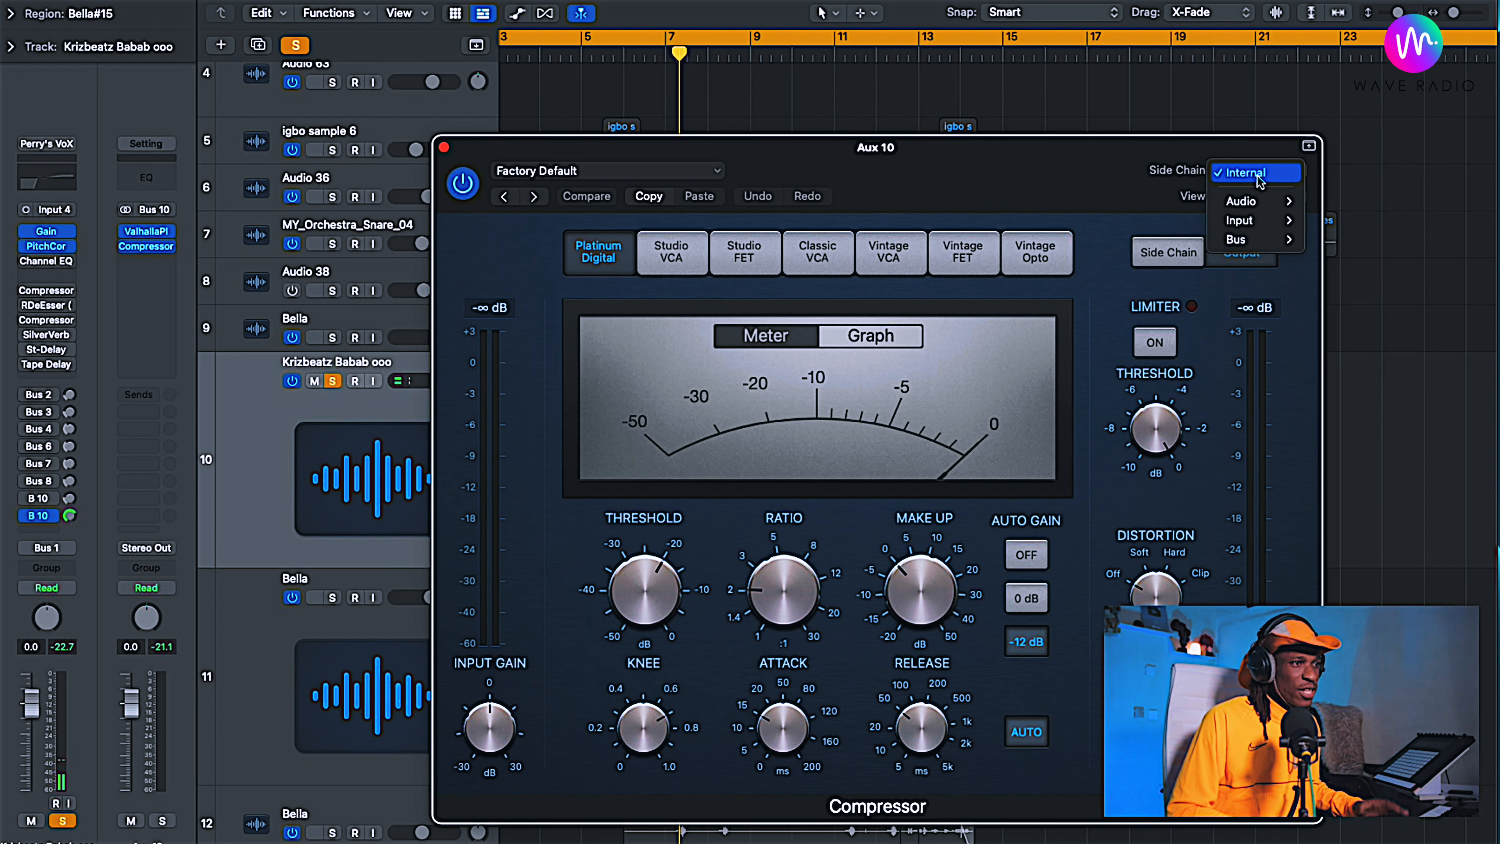
mouse_move(1255, 204)
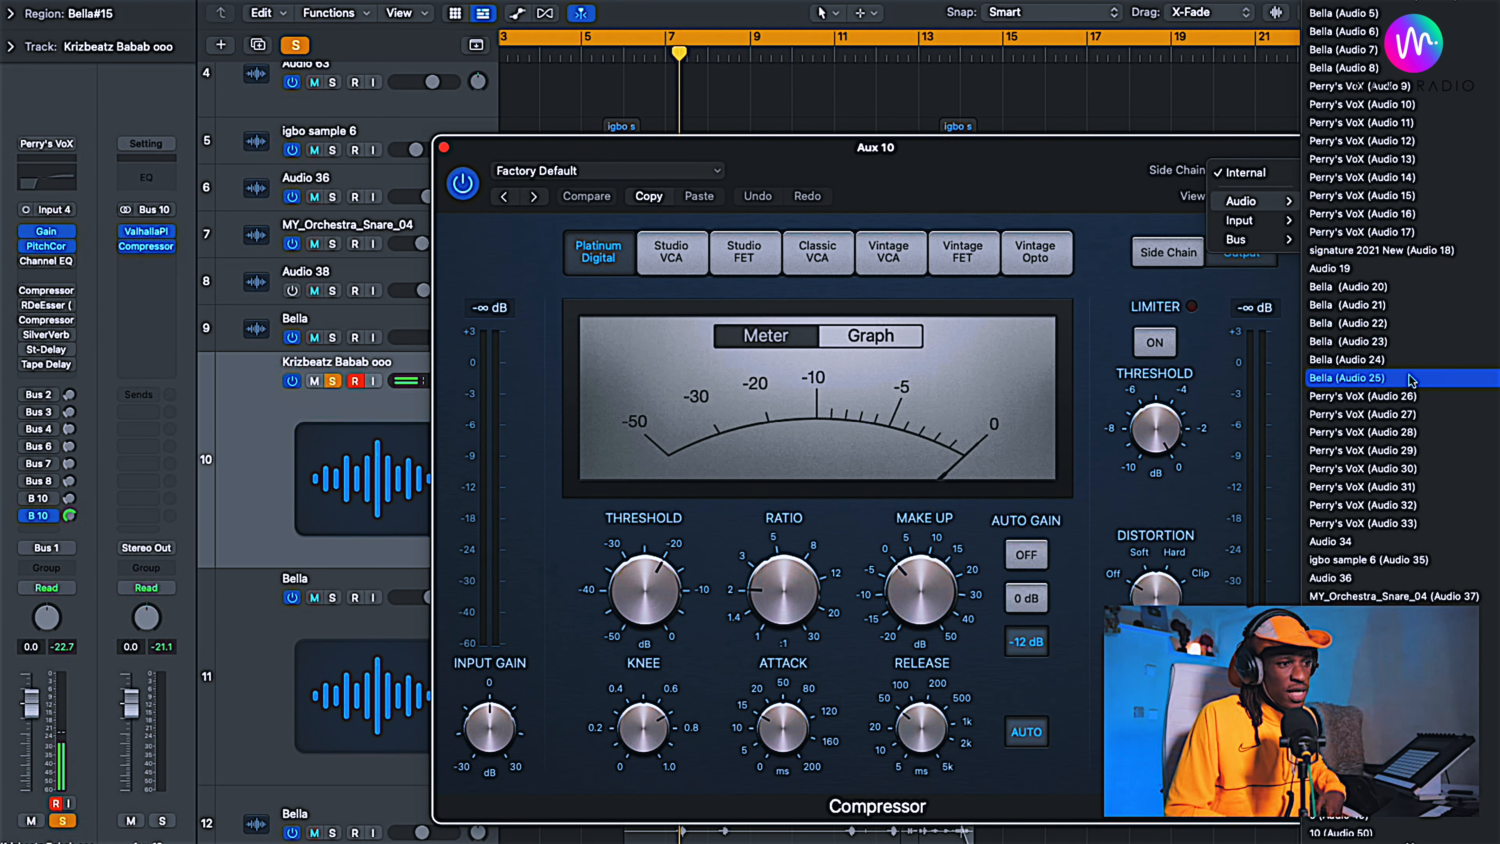
left_click(1414, 6)
Set the Compressor's side-chain detection to Peak and turn its Auto Gain off
left_click(1148, 257)
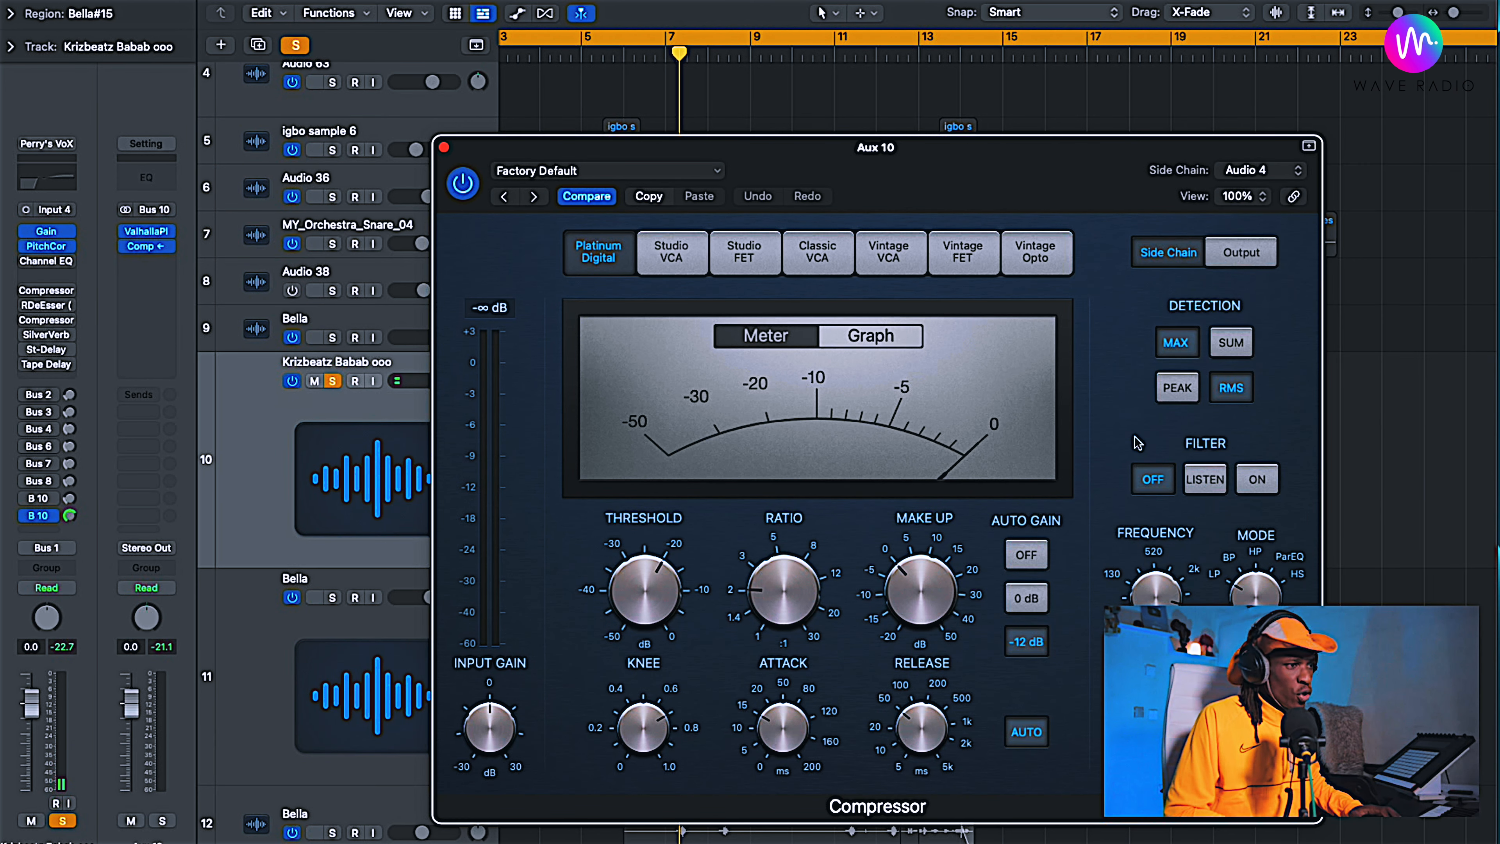
left_click(1177, 387)
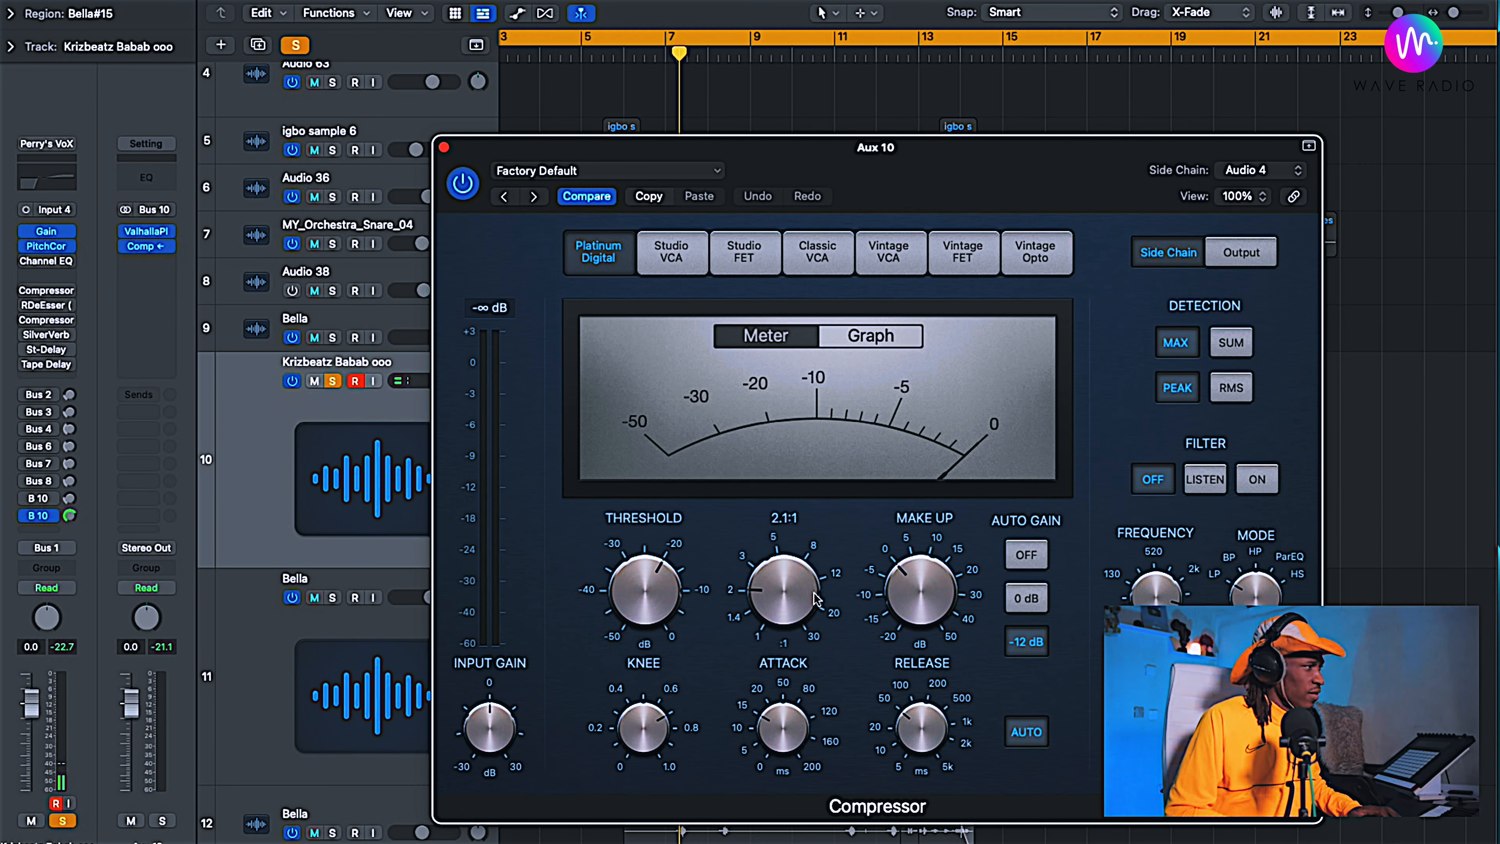
left_click(1028, 555)
Move the Compressor window clear of the take and lower its threshold to -43.0 dB during playback
key("space")
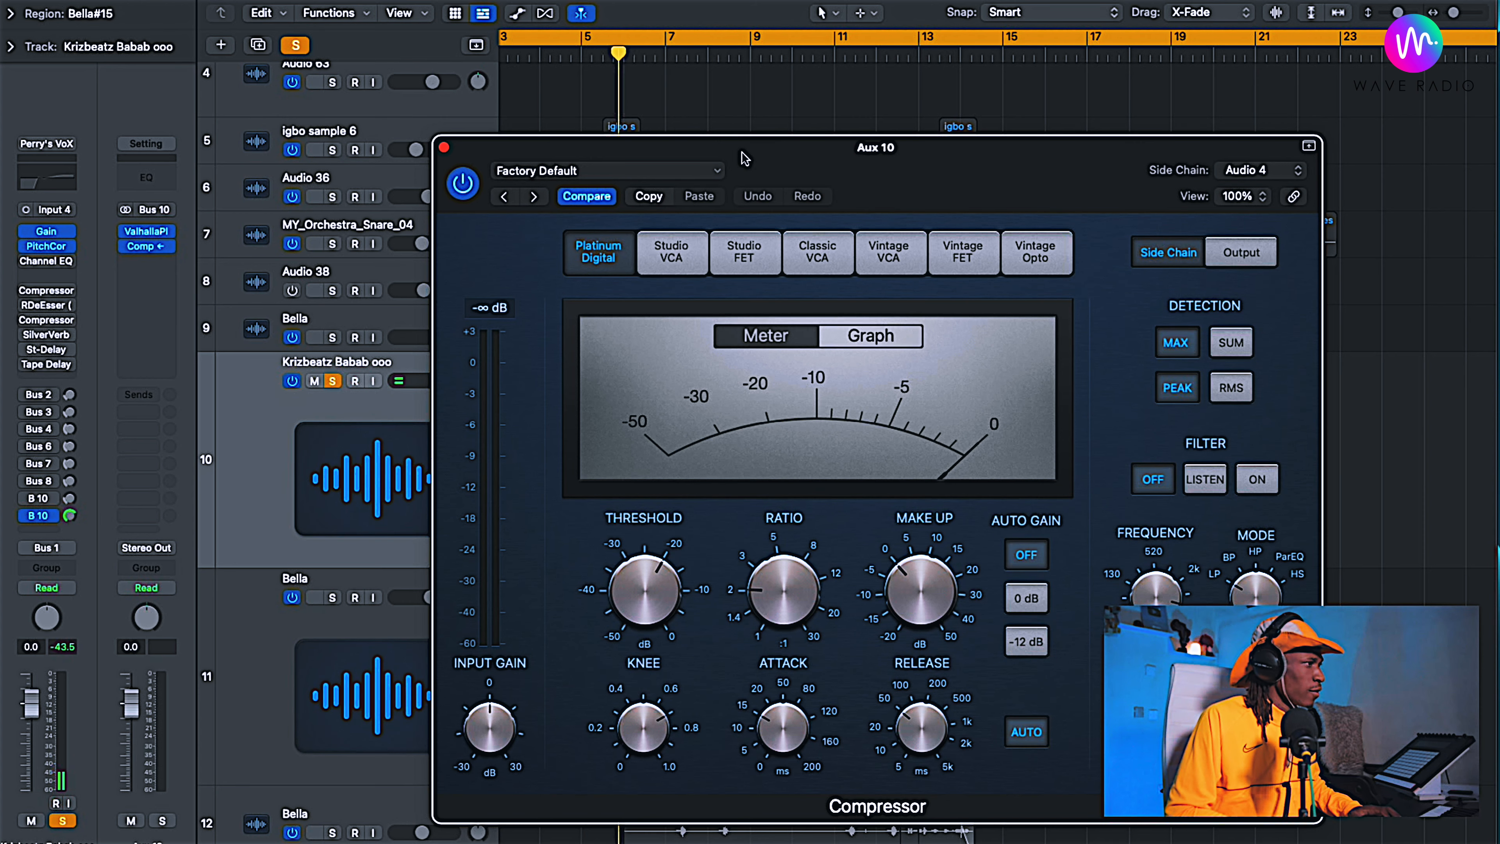
left_click_drag(748, 152, 778, 122)
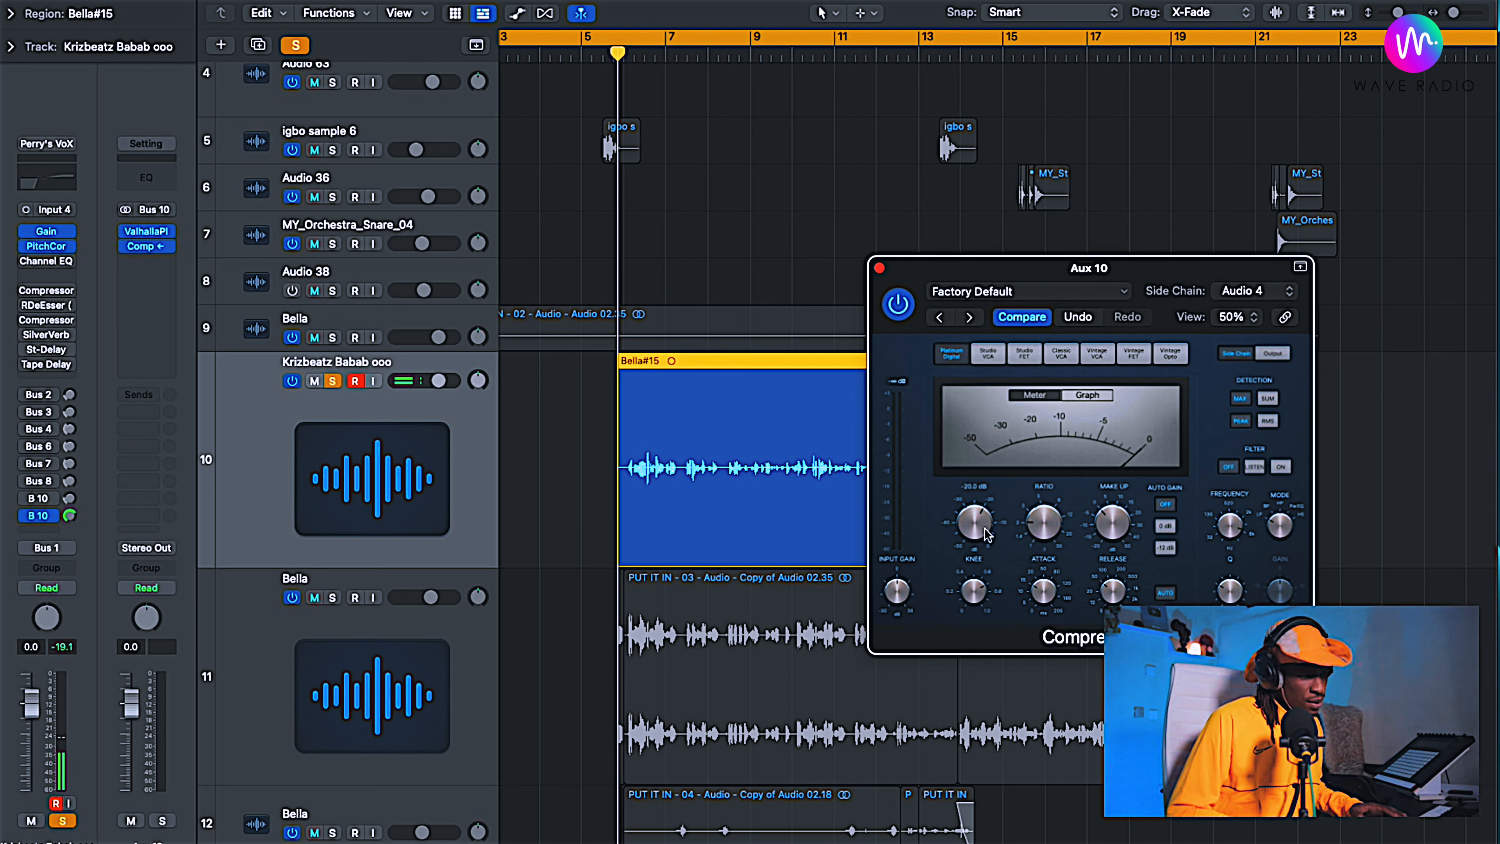
key("space")
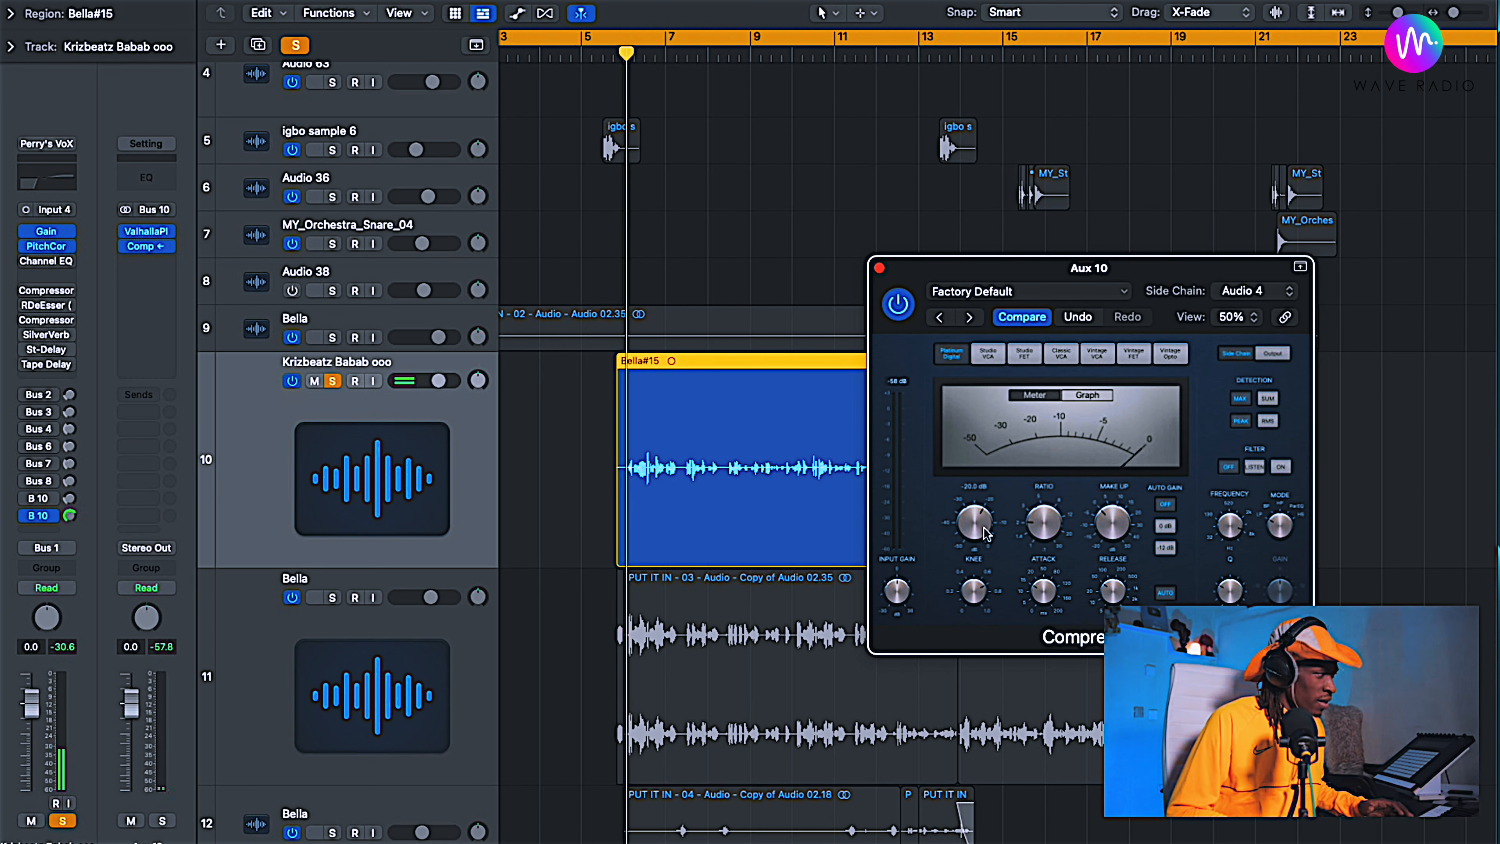
left_click_drag(984, 527, 978, 588)
left_click_drag(978, 520, 979, 517)
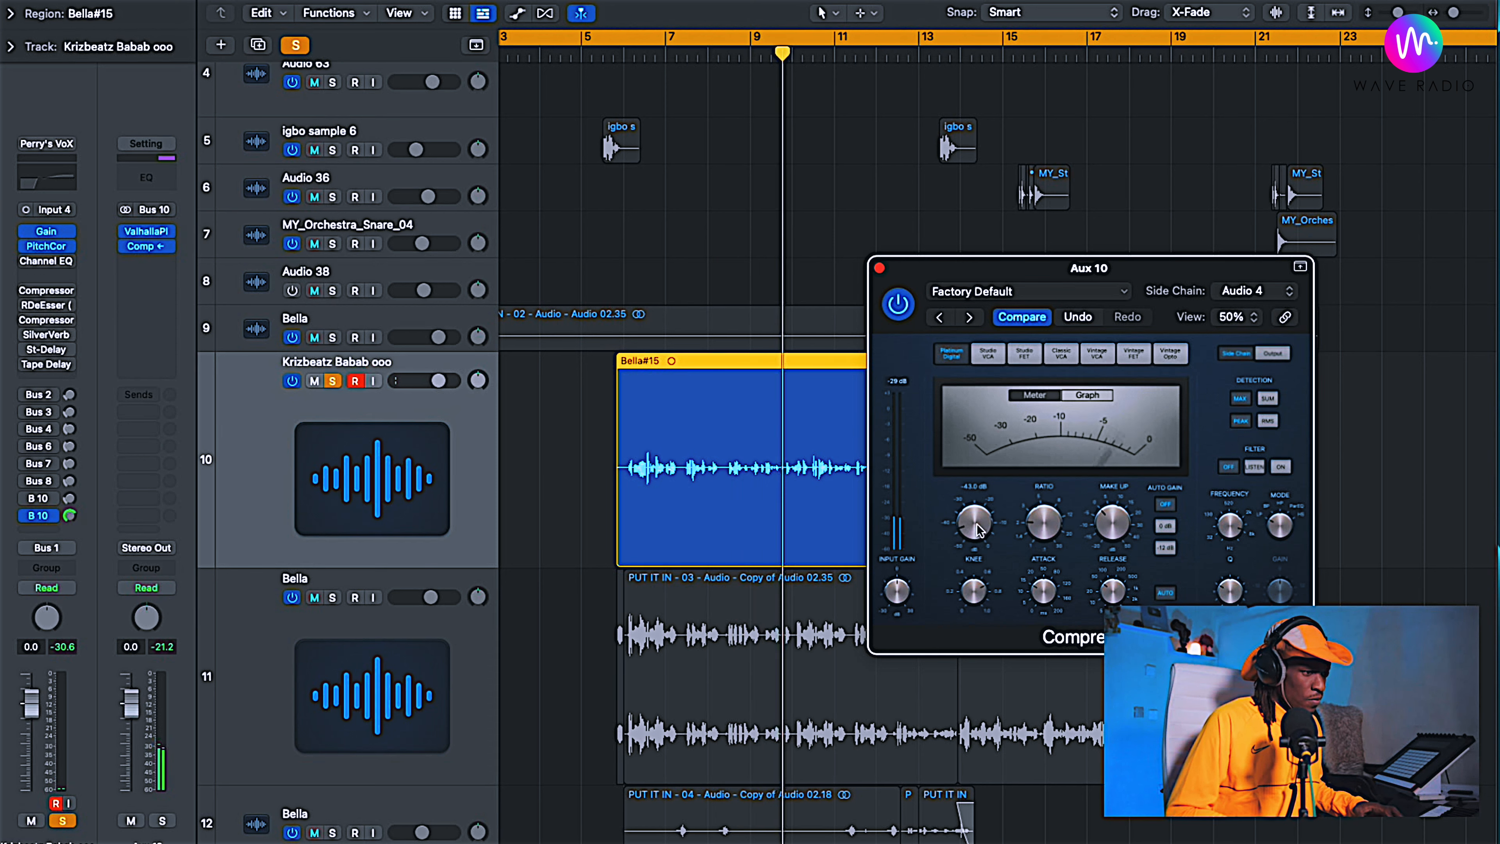
Turn off the Compressor's automatic release and set the release to 7.1 ms
key("space")
left_click(1170, 593)
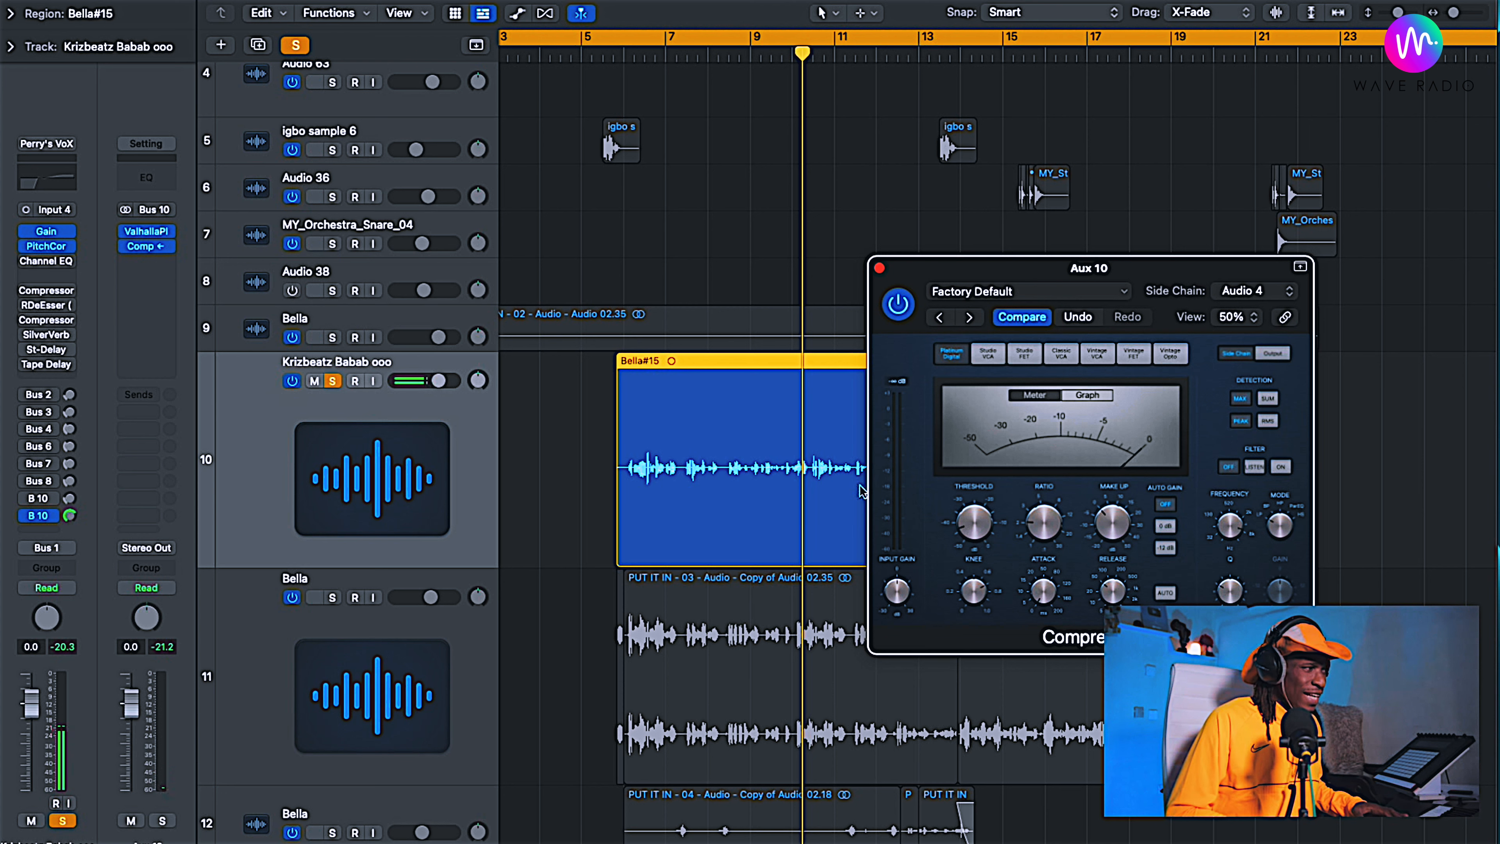
left_click(612, 52)
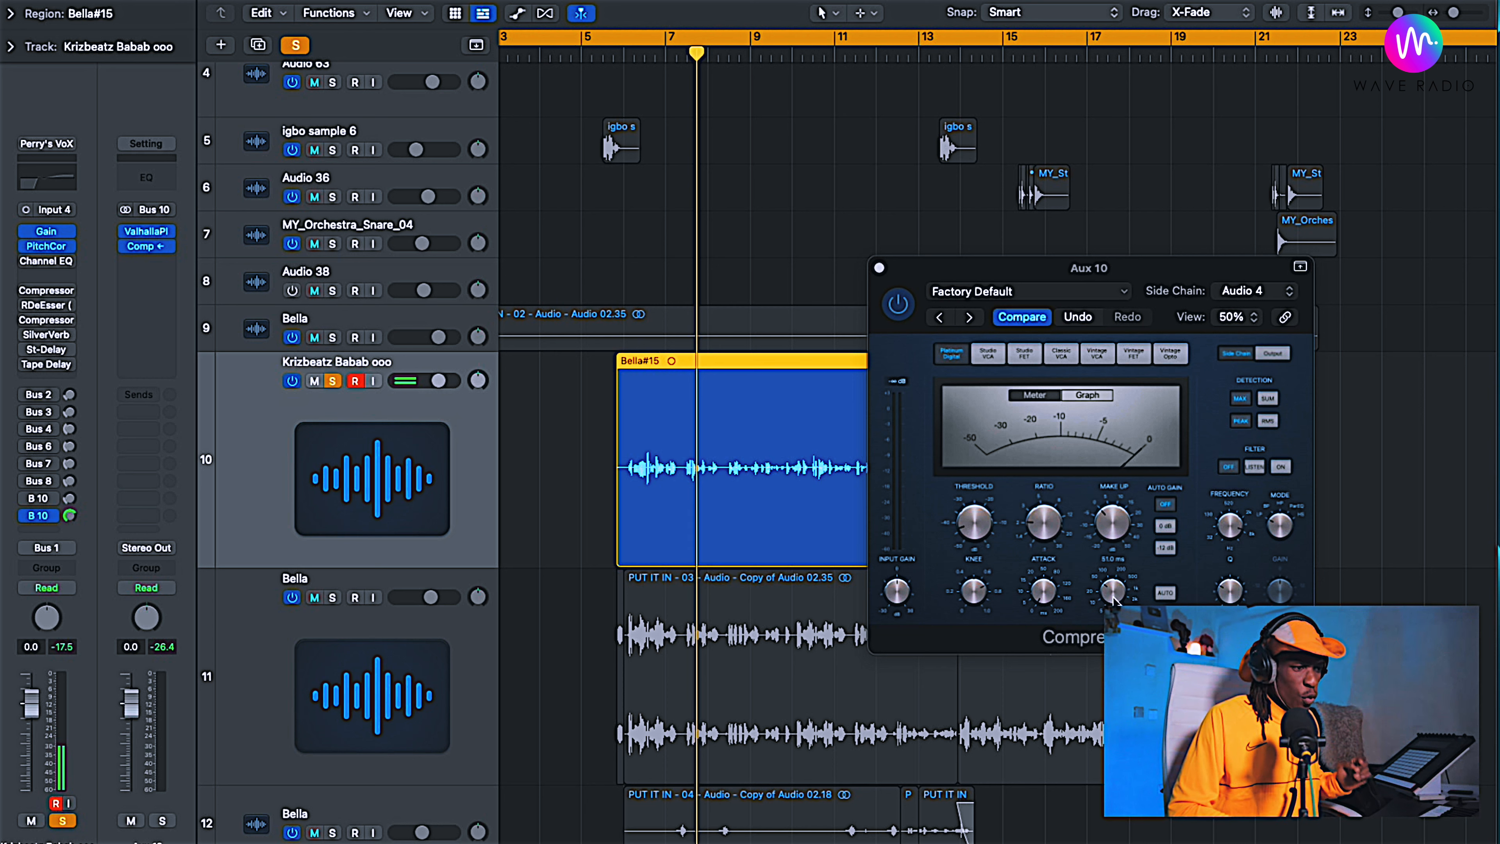
left_click_drag(1113, 597, 1112, 599)
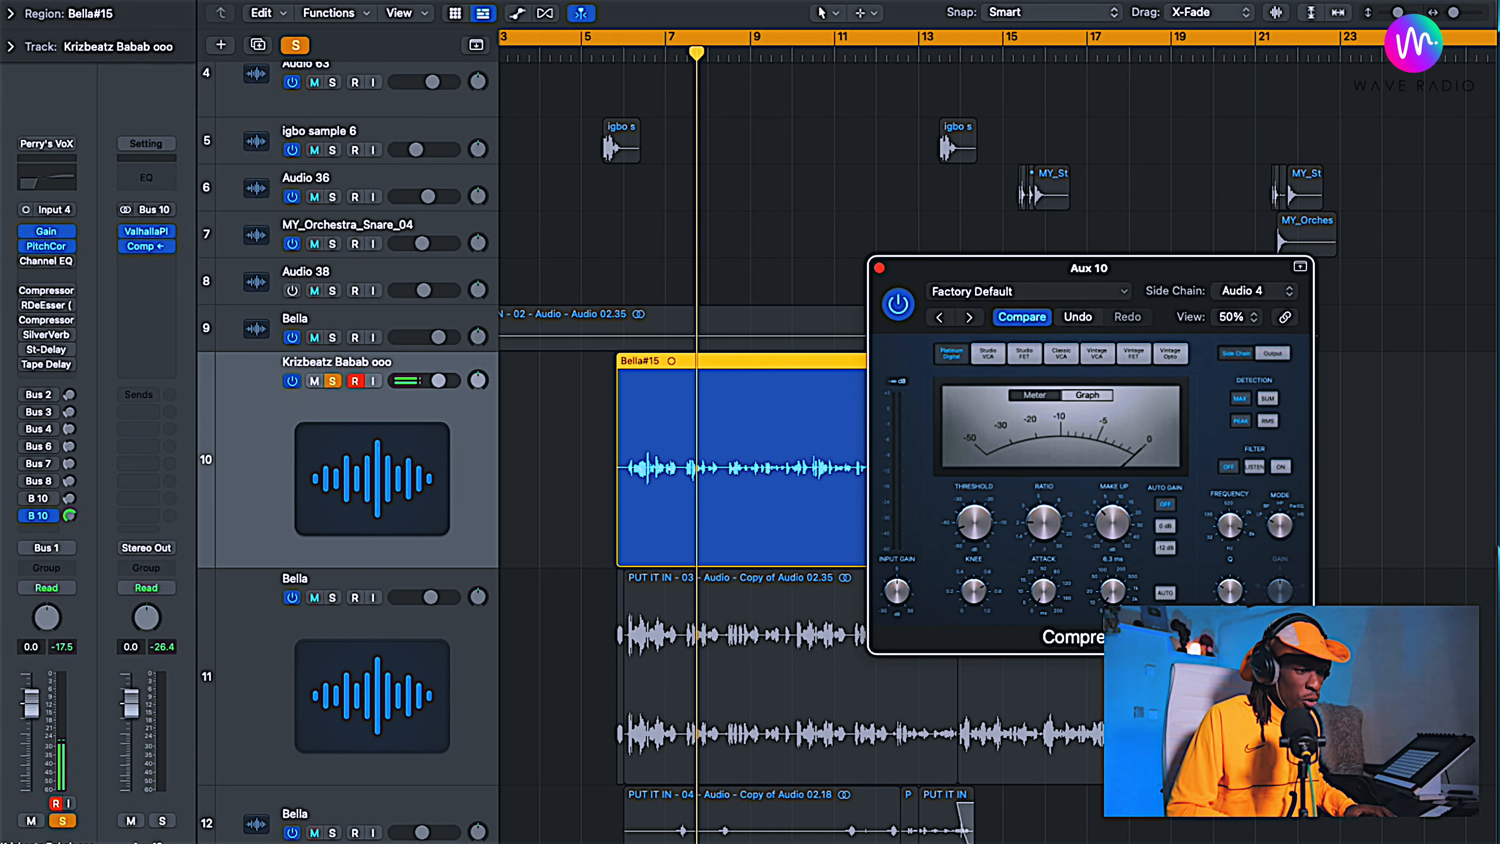
key("space")
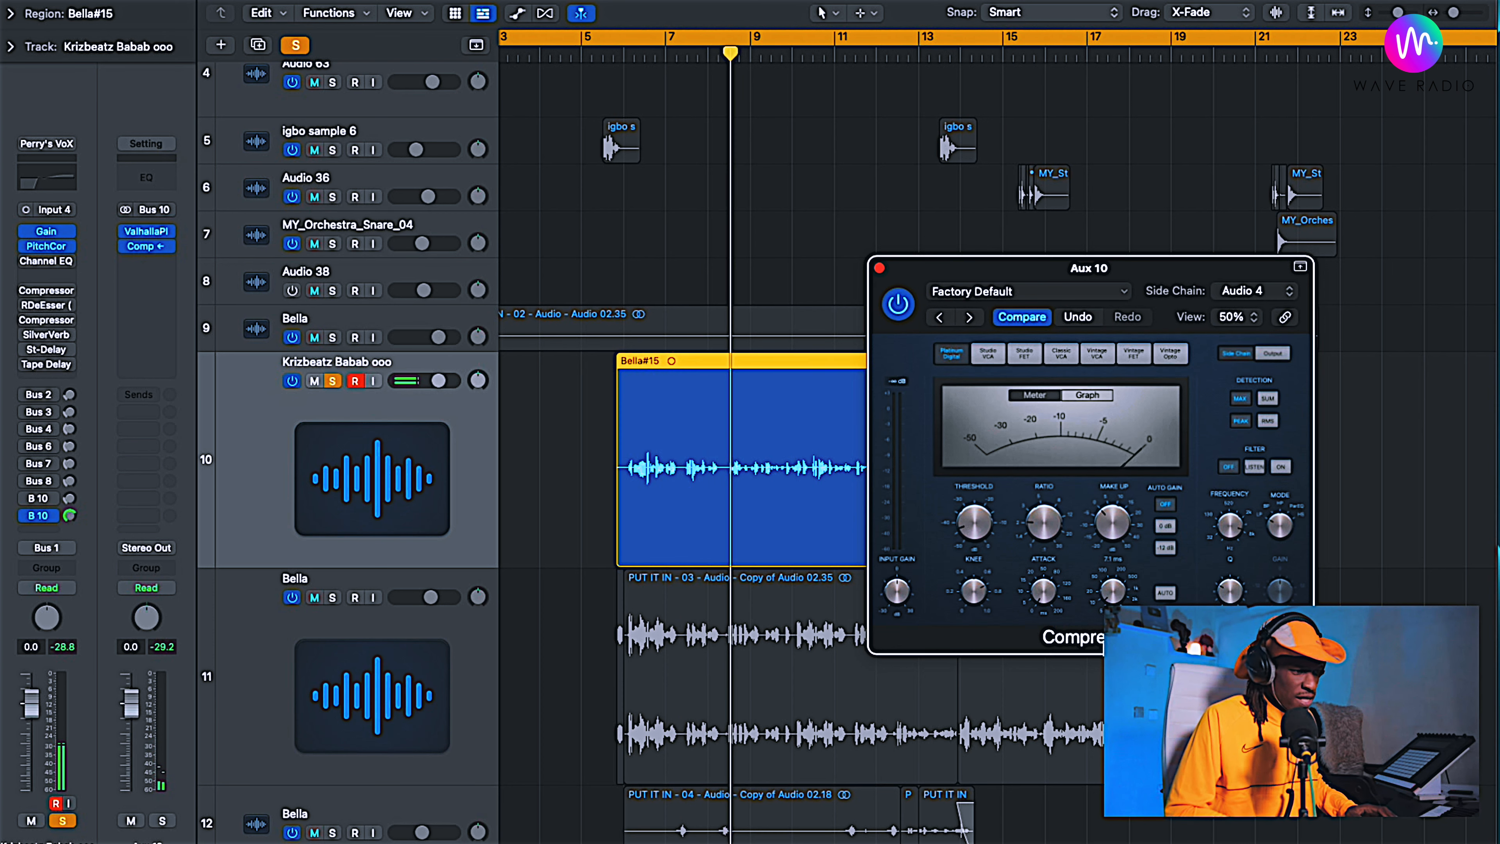
Set the Compressor's attack to 0.0 ms and its threshold to -37.5 dB while auditioning the take
key("space")
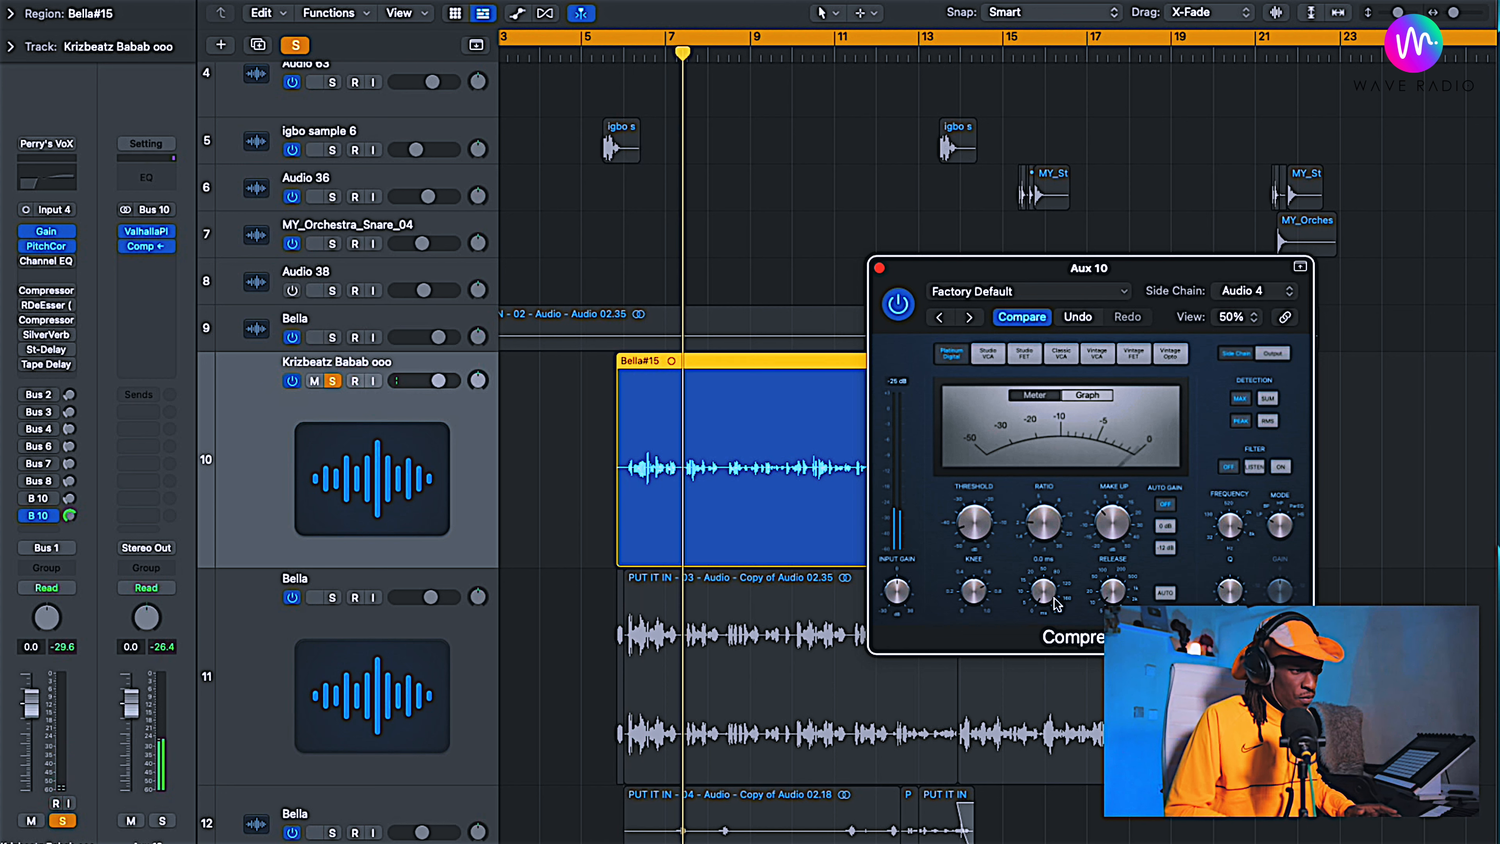
key("space")
key("space")
left_click_drag(973, 538, 973, 531)
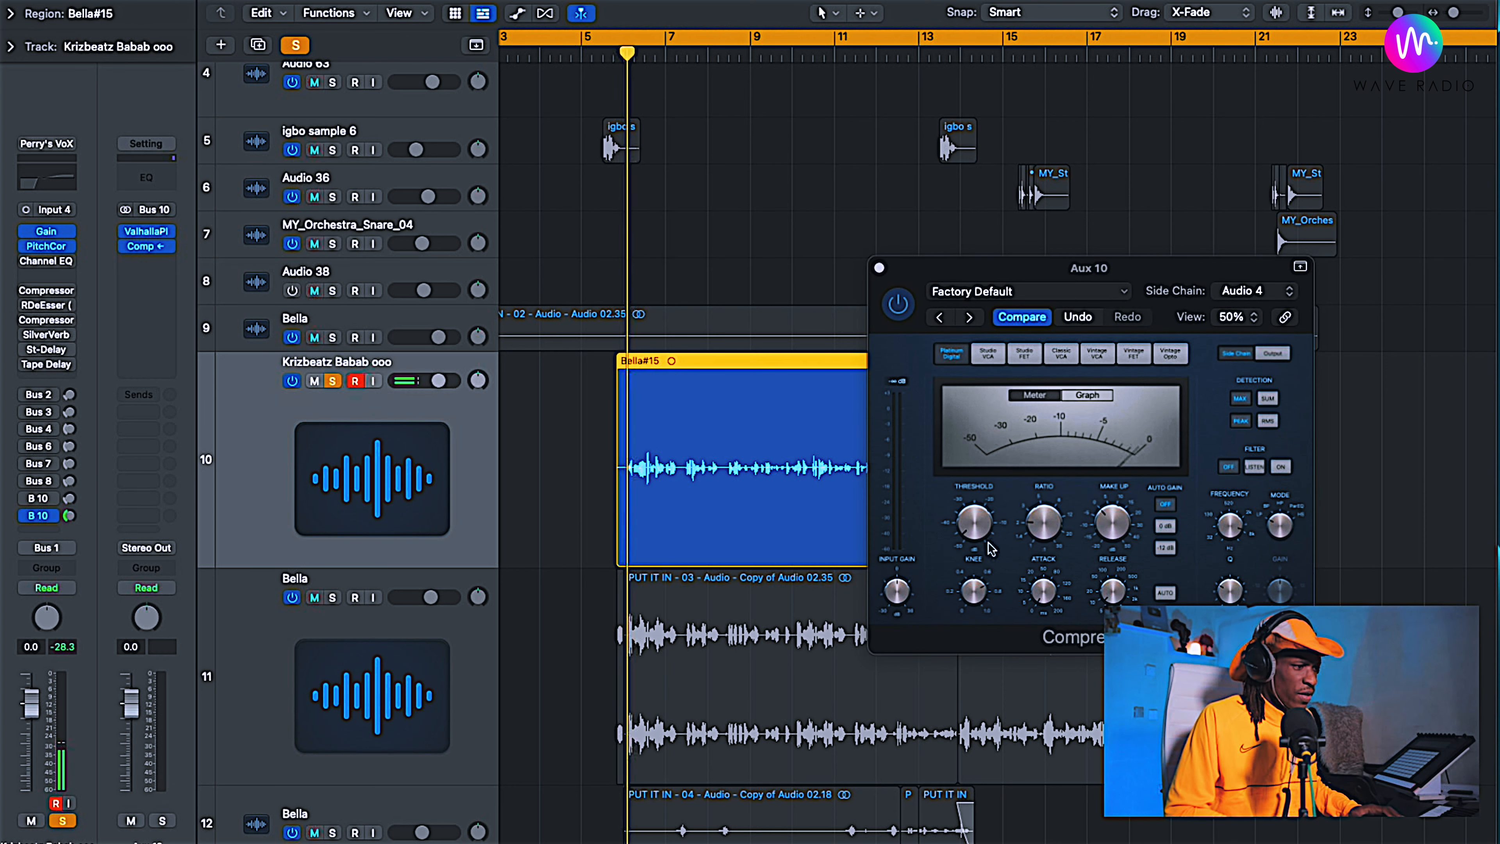
mouse_move(982, 533)
left_mouse_down()
mouse_move(985, 489)
mouse_move(976, 530)
left_mouse_up()
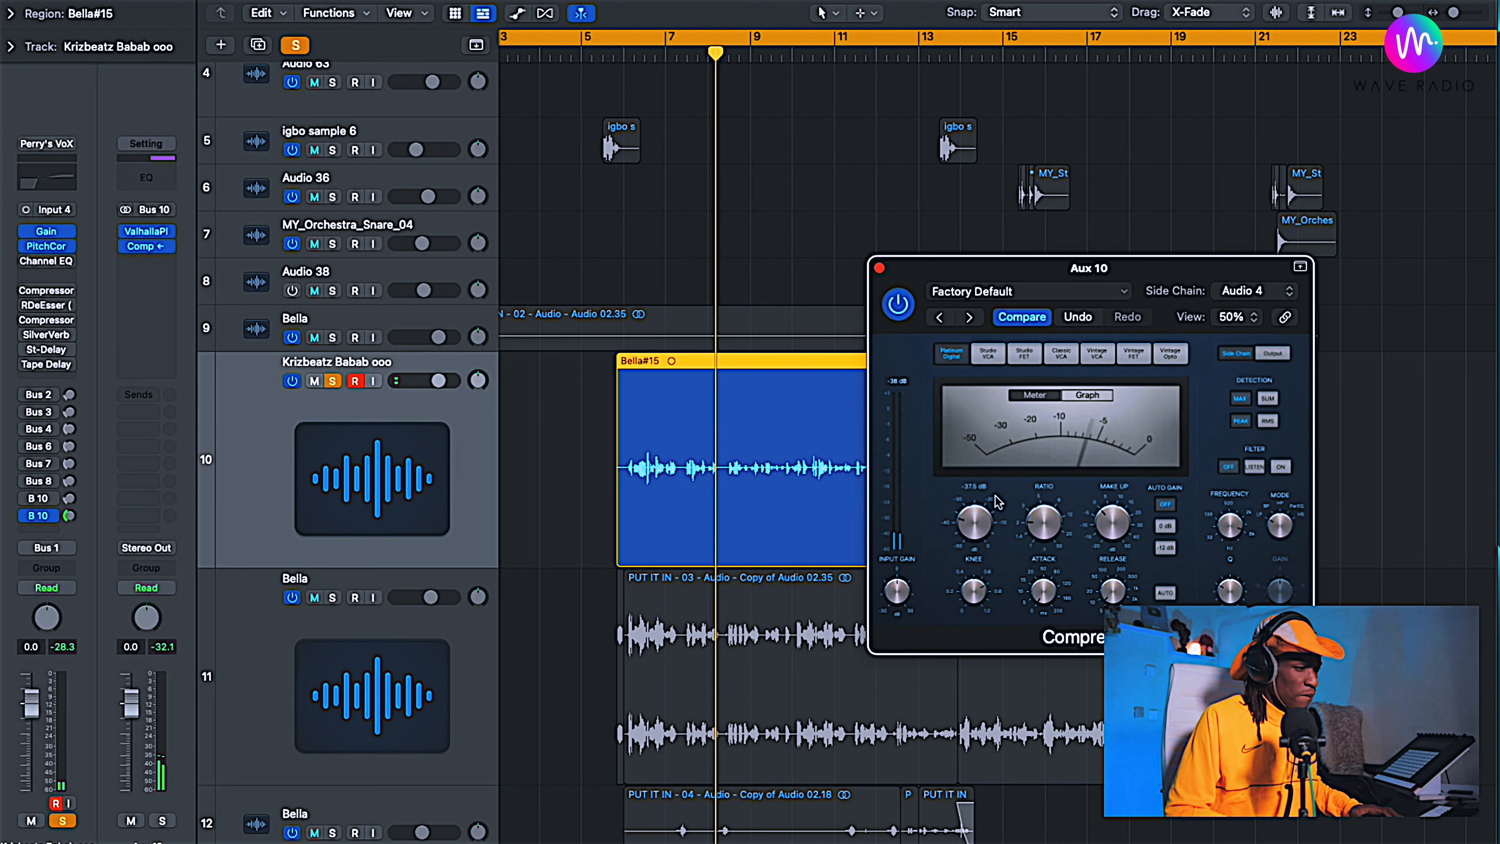